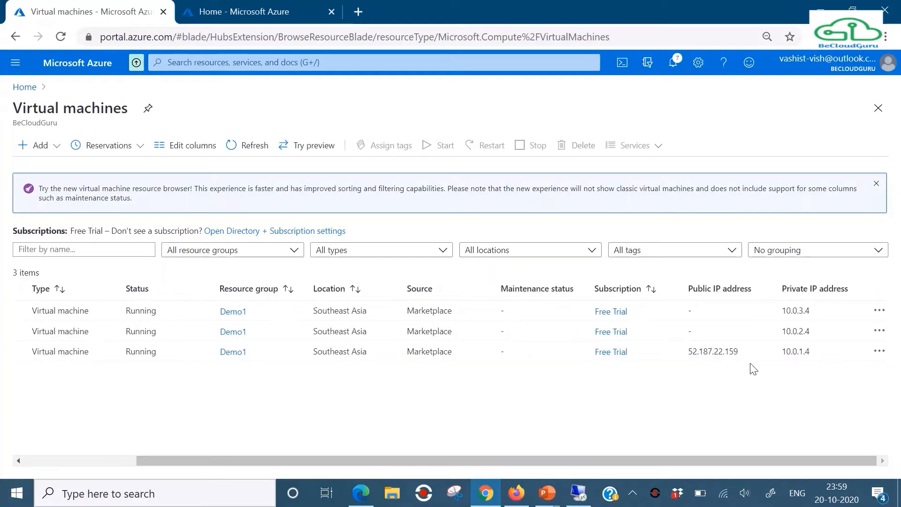
Open the subnets list of the UDR-VNet virtual network.
drag(713, 463, 555, 466)
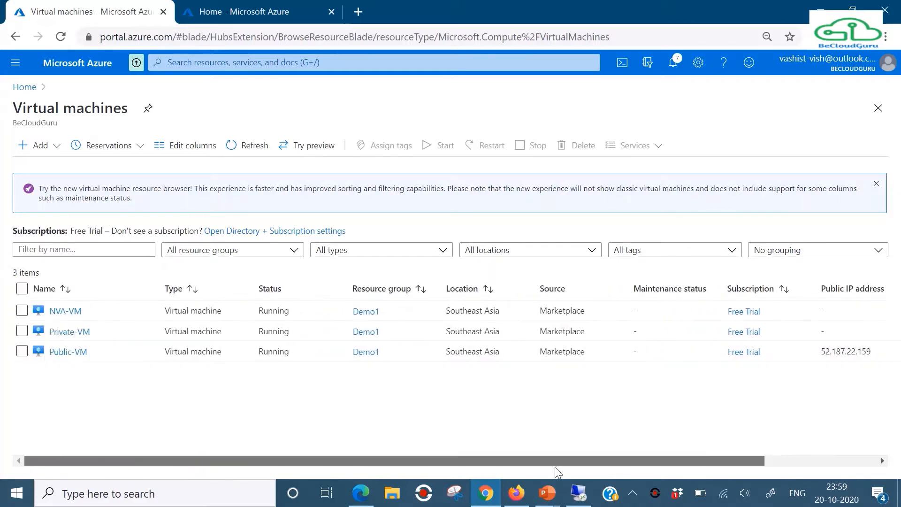
click(28, 89)
click(284, 165)
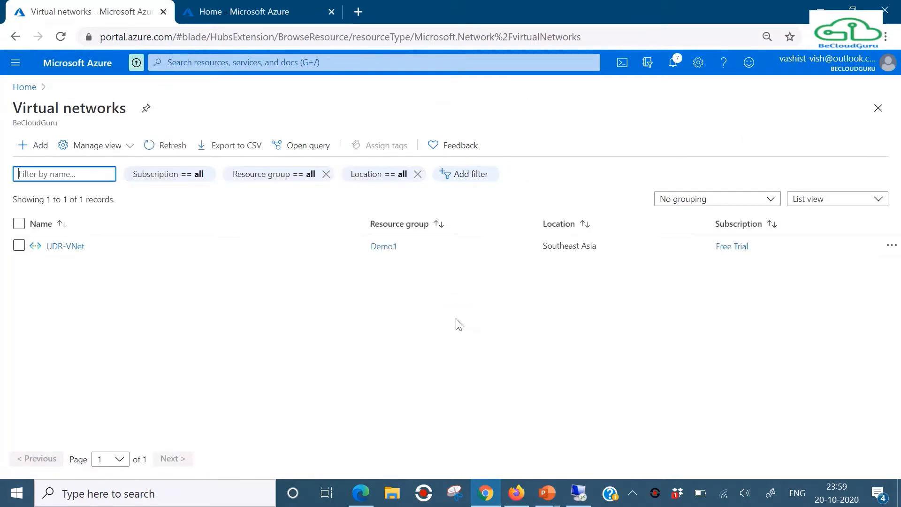
click(68, 248)
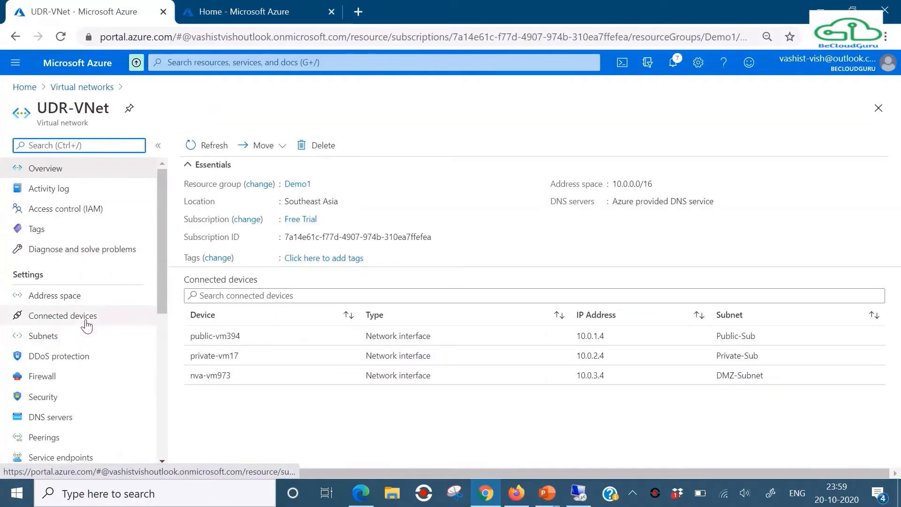
click(56, 338)
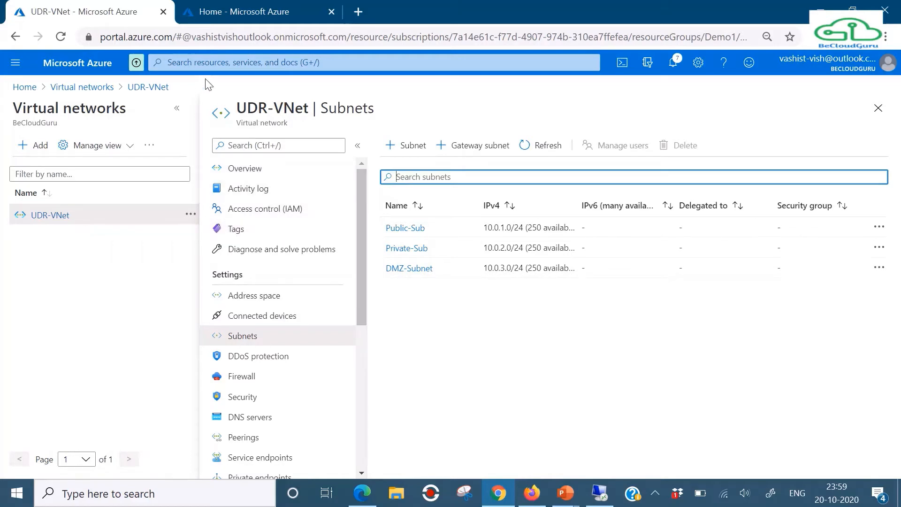
Find Network Watcher through the portal search and open its Topology page.
click(197, 64)
click(98, 280)
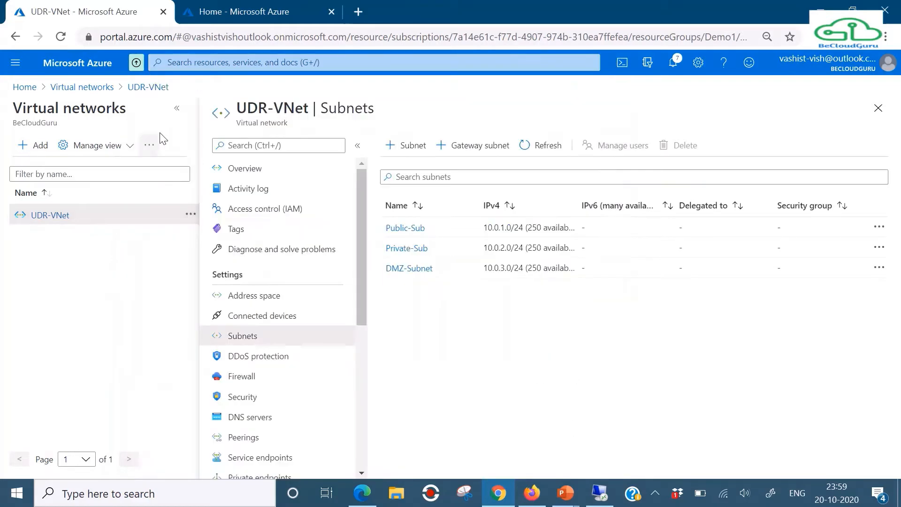
click(173, 64)
text(t)
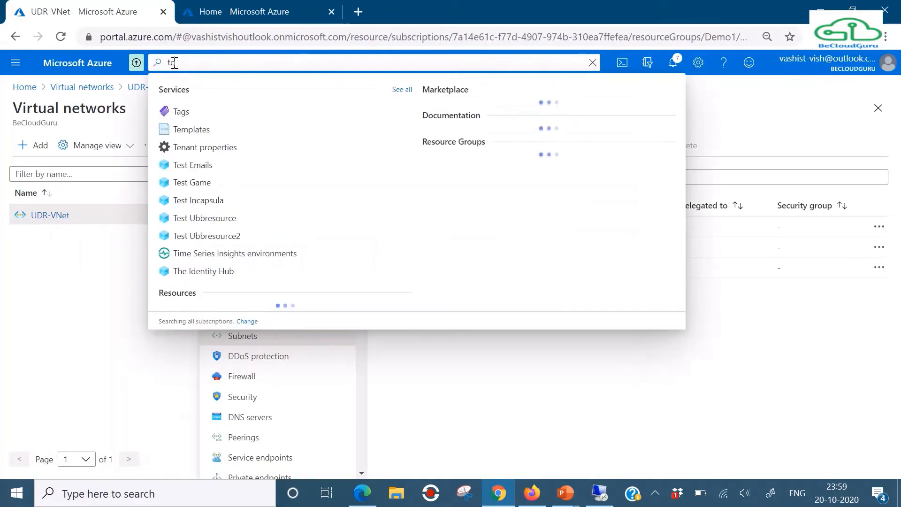
key(BackSpace)
text(netwrok)
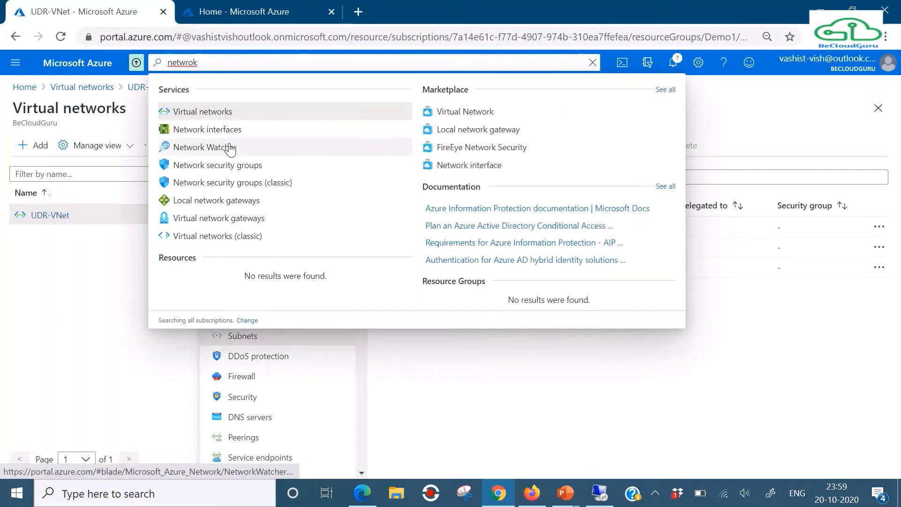
click(232, 147)
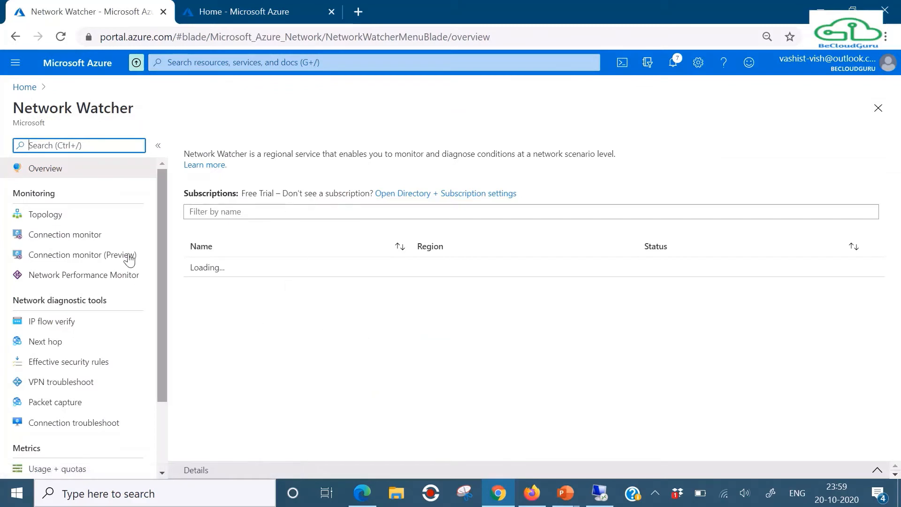
click(45, 214)
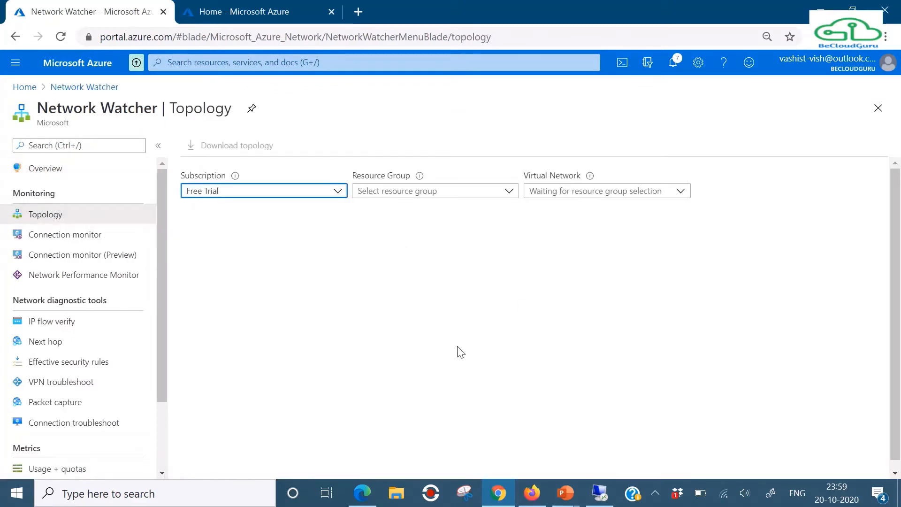
Display the network topology for resource group Demo1 and virtual network UDR-VNet.
click(402, 193)
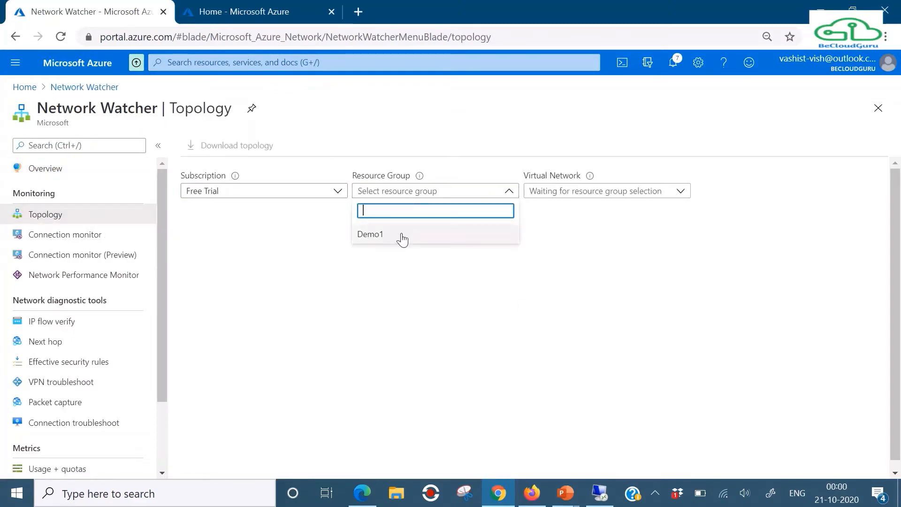
click(402, 235)
click(543, 195)
click(548, 234)
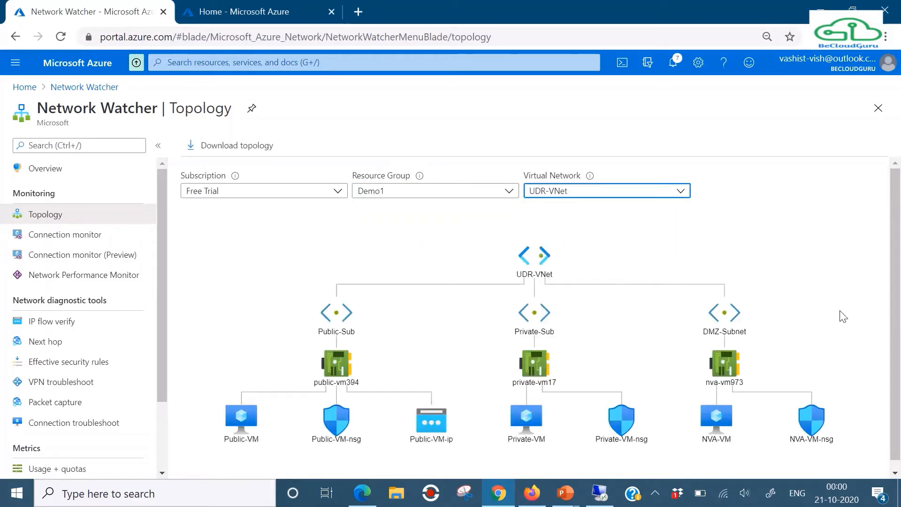
scroll(896, 363, down, 1)
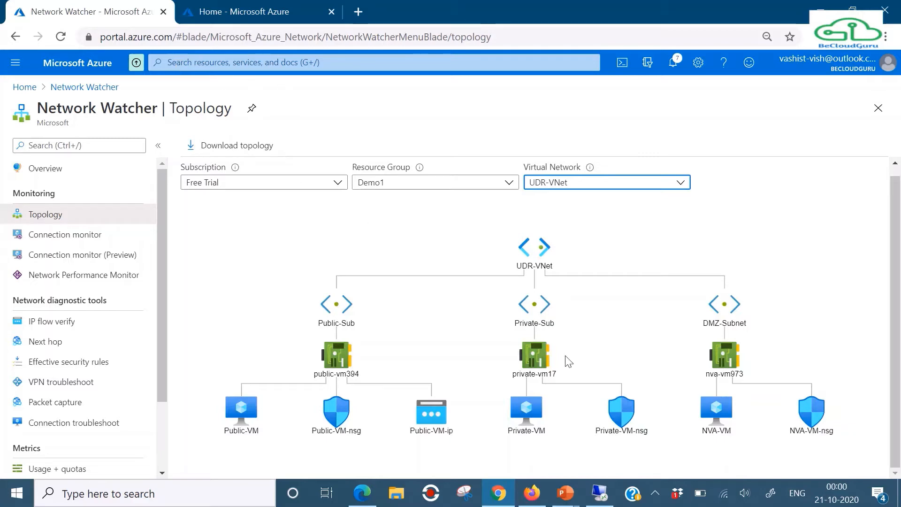
Switch to the Remote Desktop session on 52.187.22.159 and open its Windows search.
click(592, 491)
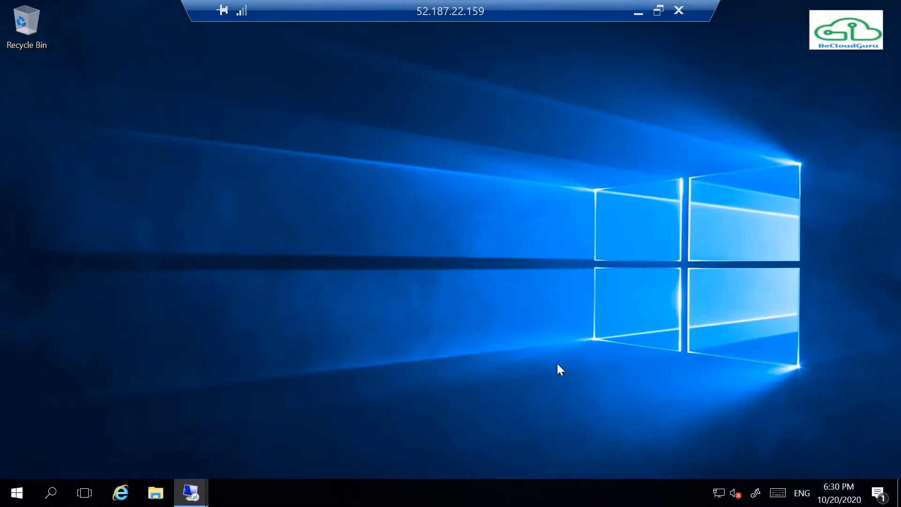
click(50, 492)
text(powershell)
key(BackSpace)
key(BackSpace)
key(BackSpace)
key(BackSpace)
key(BackSpace)
key(BackSpace)
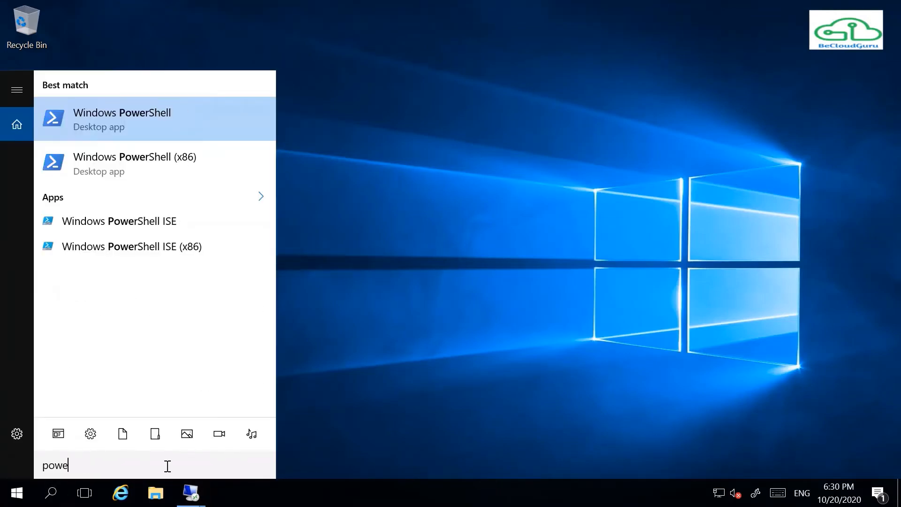
key(BackSpace)
key(BackSpace)
key(BackSpace)
key(BackSpace)
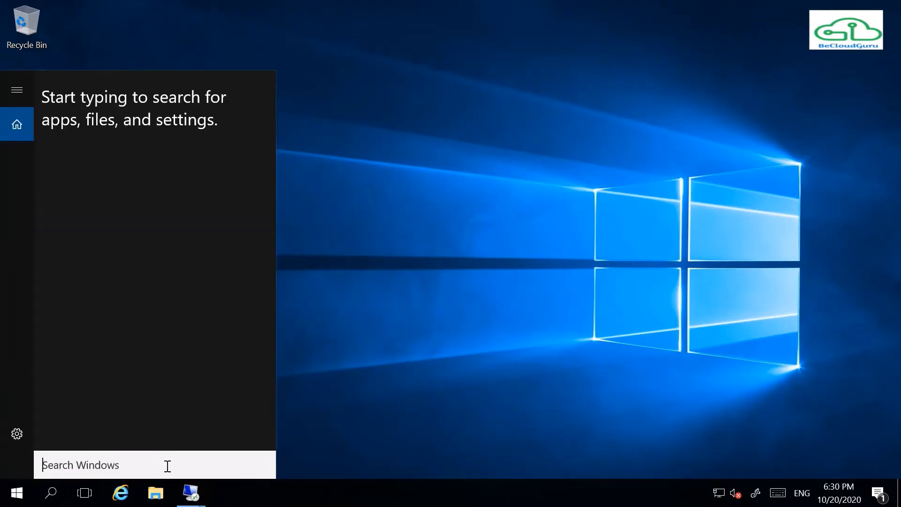
Open an elevated Command Prompt on this machine and query its name with hostname.
text(cmd)
key(ctrl+shift+Return)
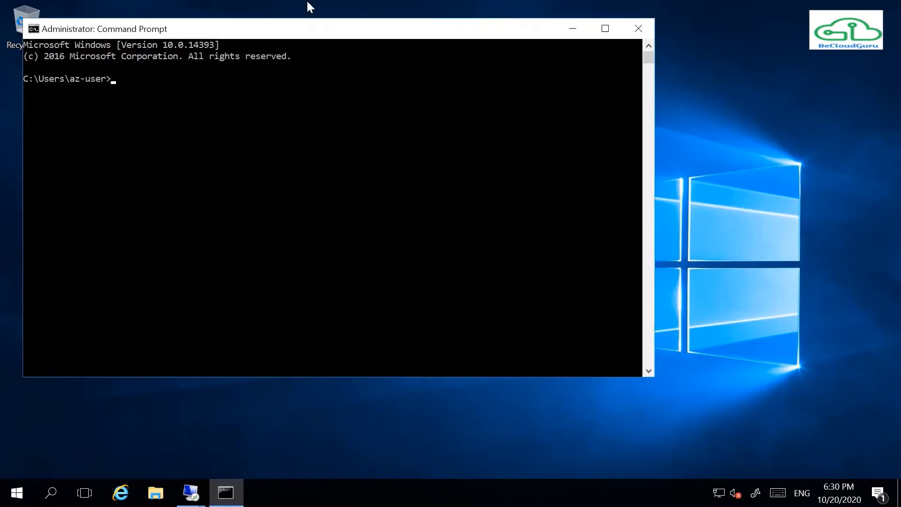
drag(193, 26, 258, 25)
text(hostname)
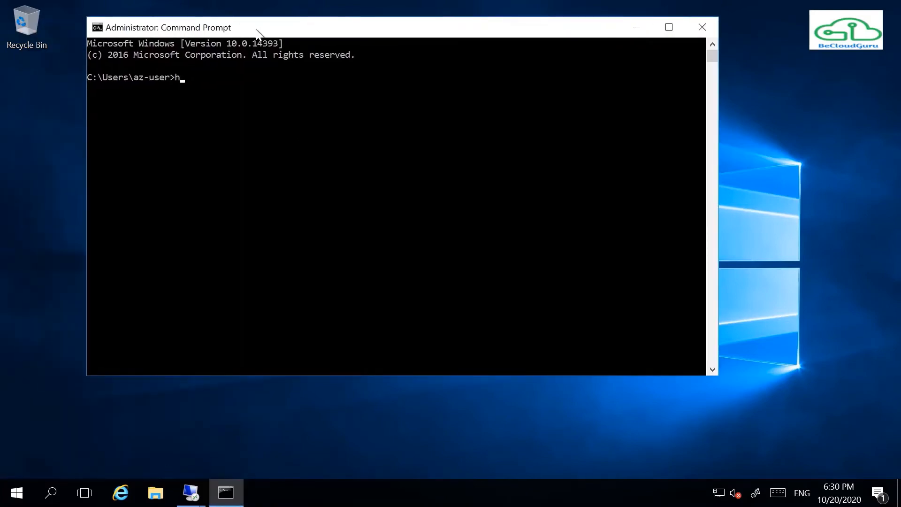
key(Return)
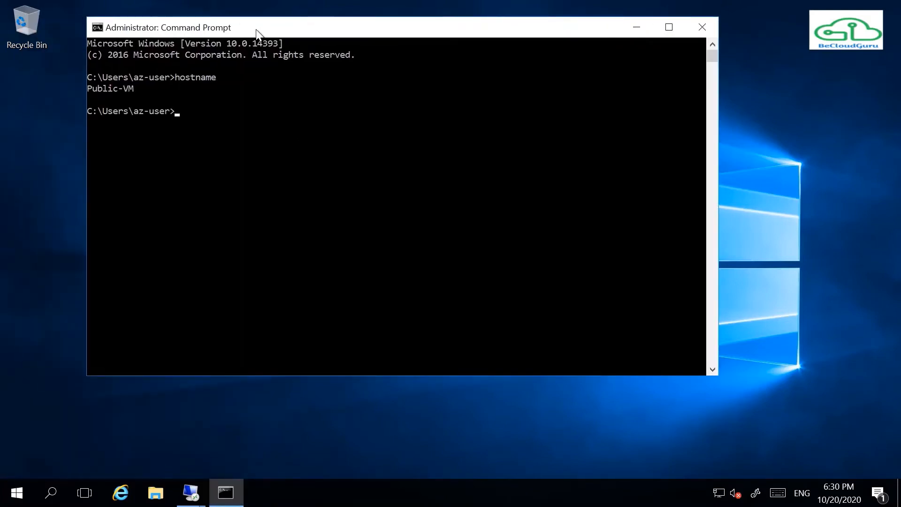
Trace the route to private-vm with tracert and close the Command Prompt.
text(tracert private-vm)
key(Return)
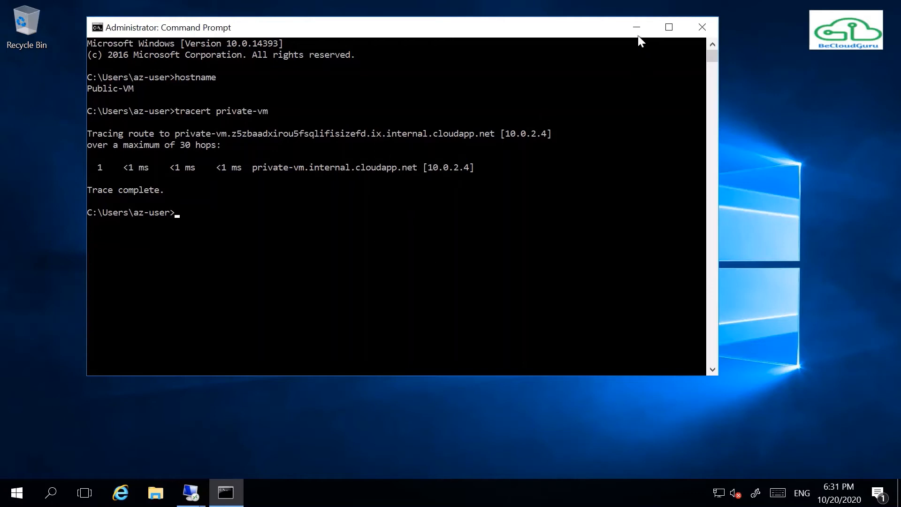
click(695, 30)
Switch to the 10.0.2.4 Remote Desktop session and open a Command Prompt there.
mouse_move(191, 492)
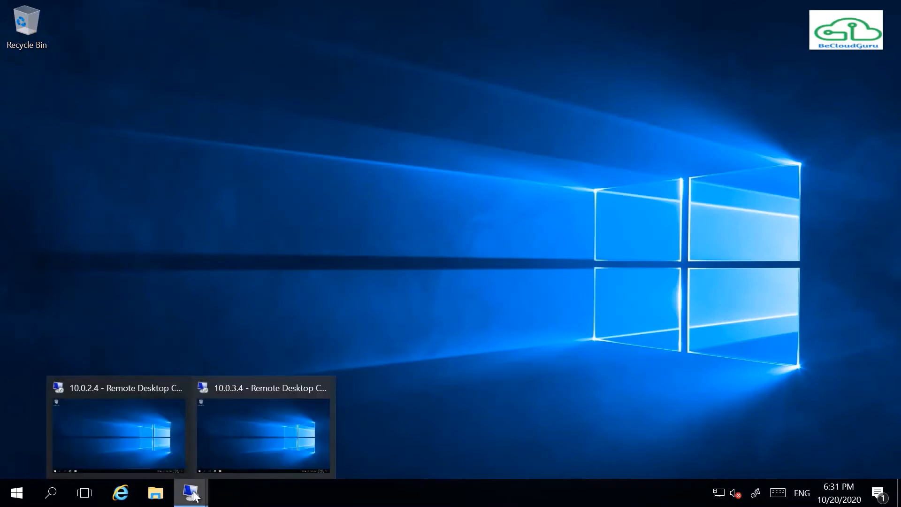
click(121, 417)
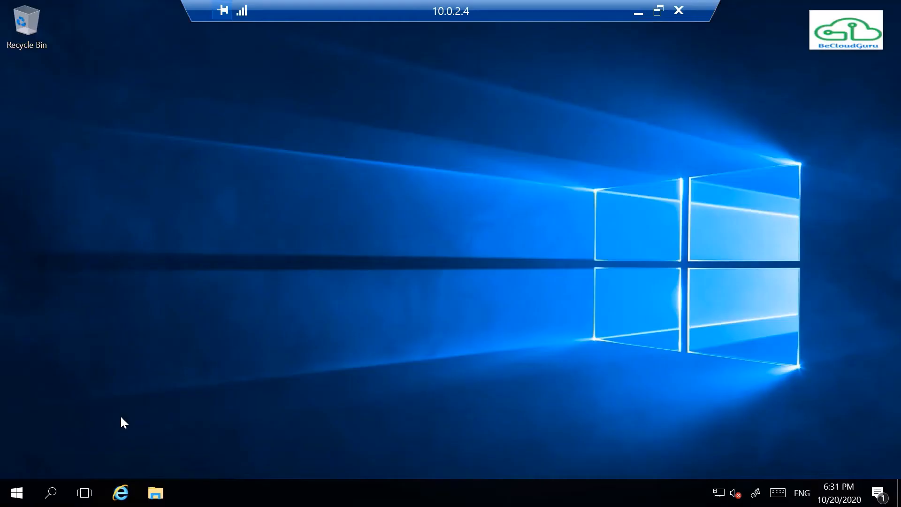
click(51, 492)
text(cmd)
key(Return)
Query this machine's name with hostname and trace the route to public-vm with tracert.
text(hostb)
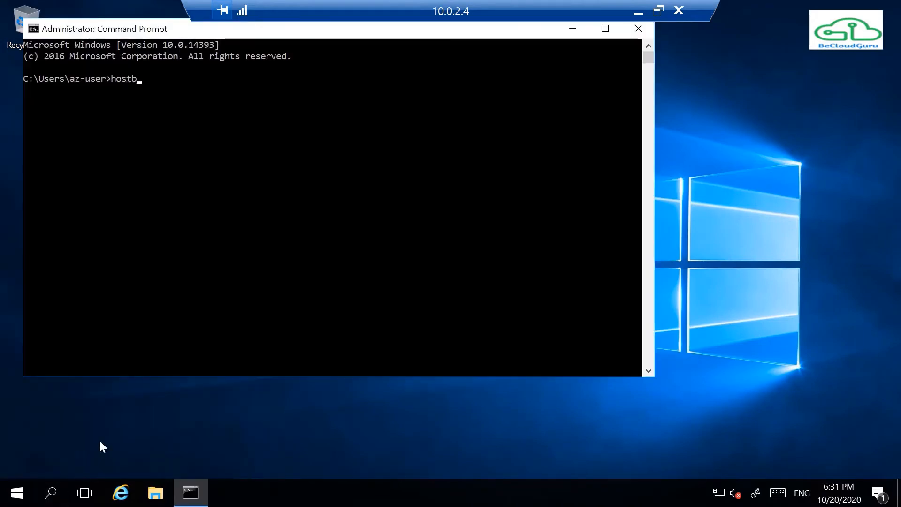
key(BackSpace)
text(name)
key(Return)
text(trac)
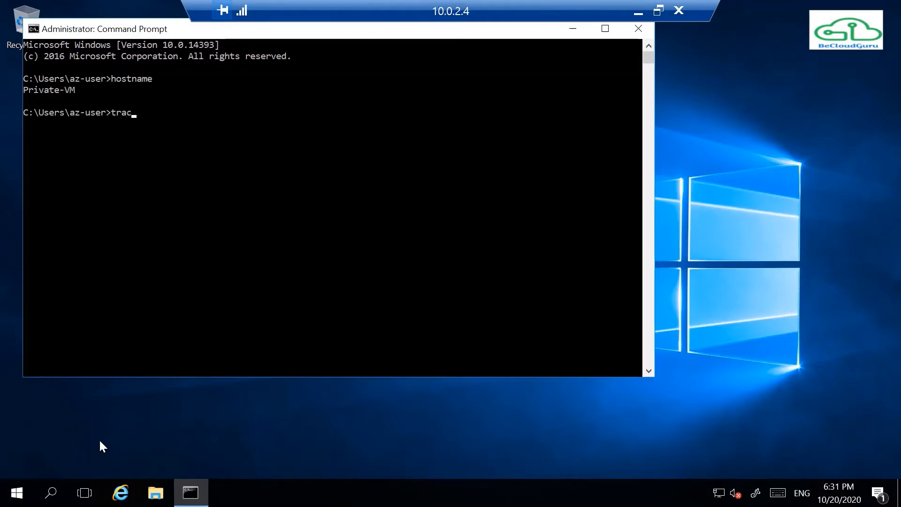
text(ert public-vm)
key(Return)
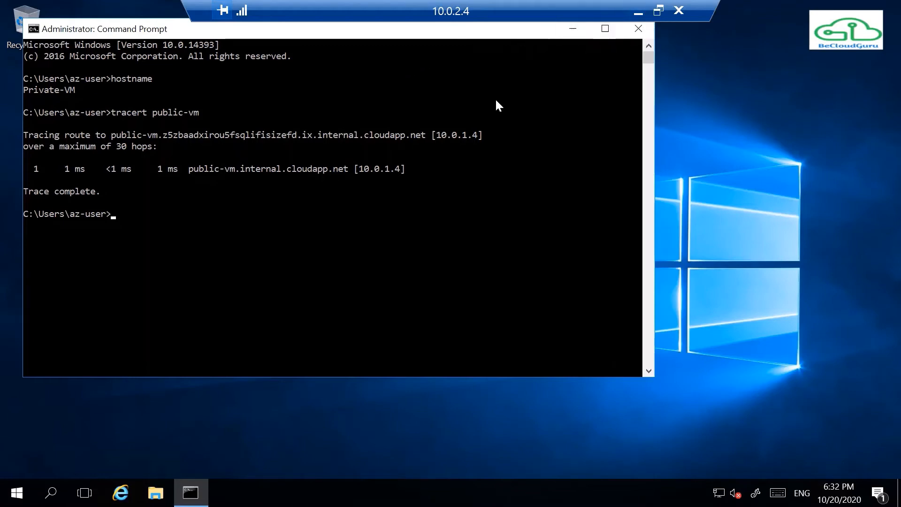
Minimize the 10.0.2.4 session, switch to the 10.0.3.4 Remote Desktop session and open the Registry Editor (regedit) there.
click(637, 12)
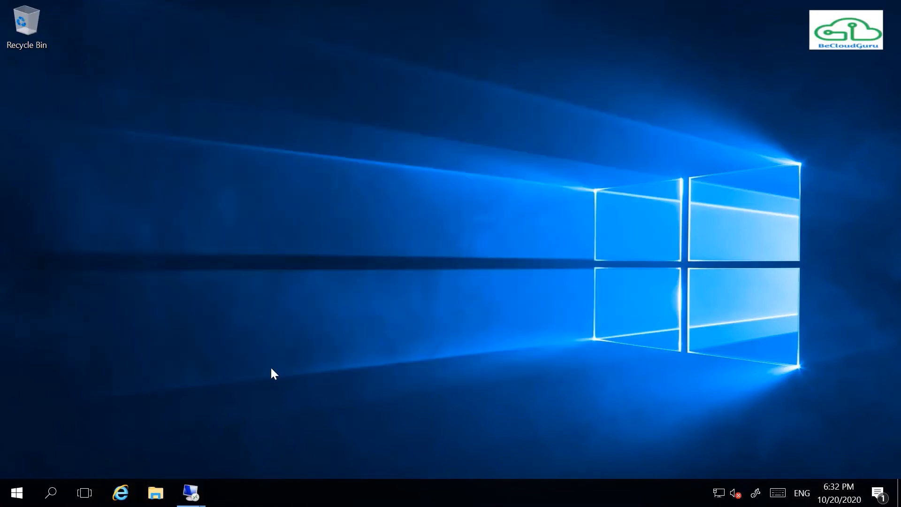
mouse_move(195, 497)
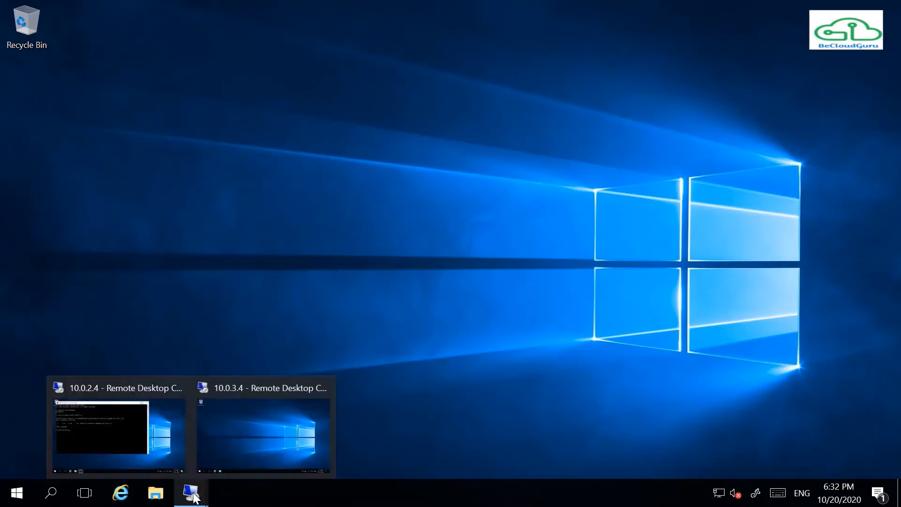
click(231, 443)
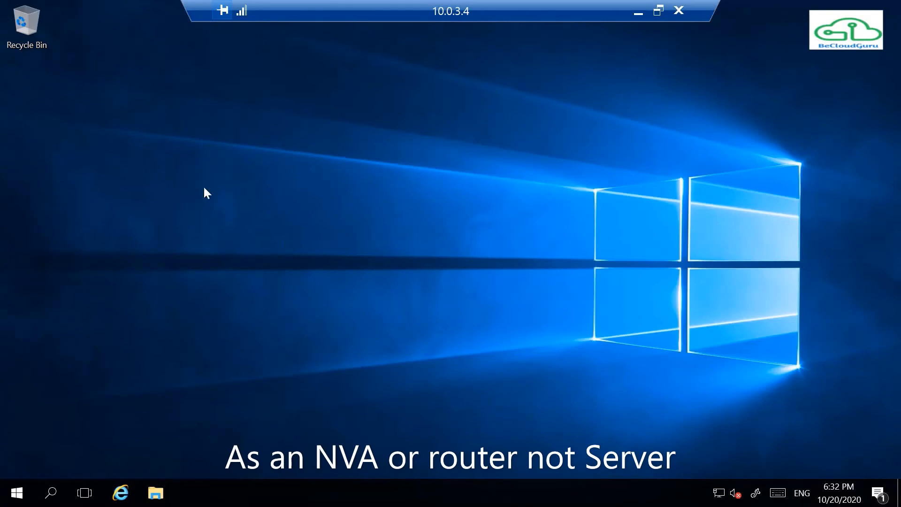
click(51, 492)
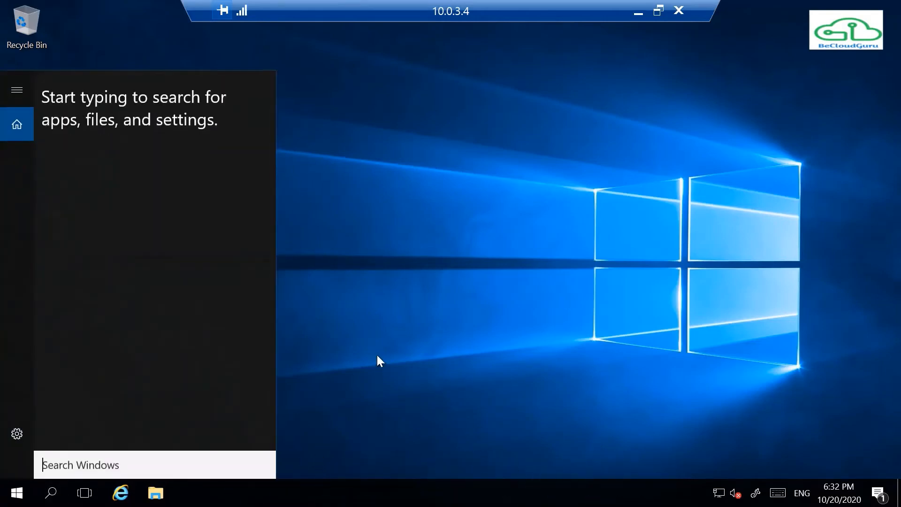
text(regedit)
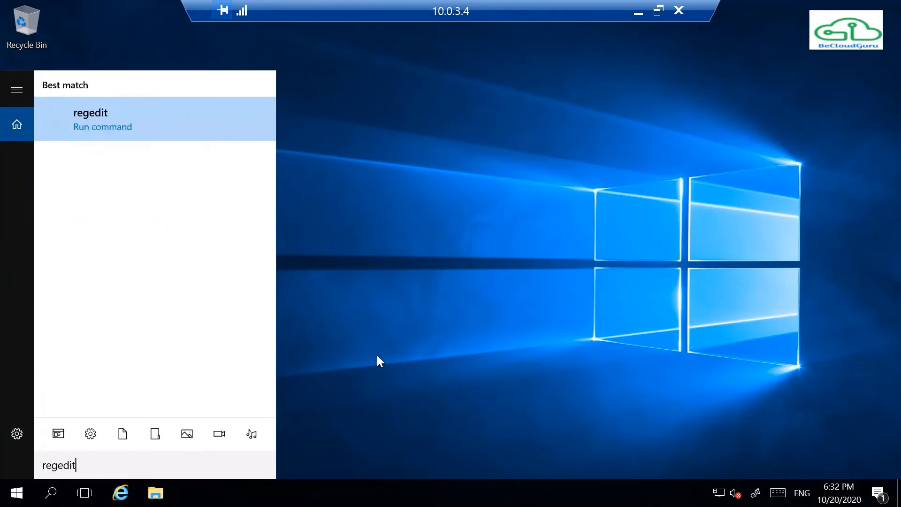
click(92, 110)
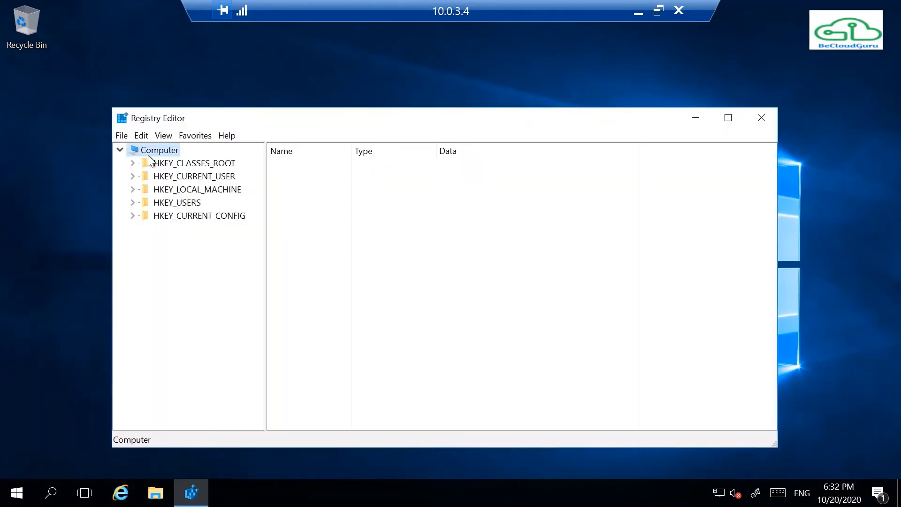
Open the registry key HKEY_LOCAL_MACHINE\SYSTEM\CurrentControlSet\Services\Tcpip\Parameters.
click(132, 189)
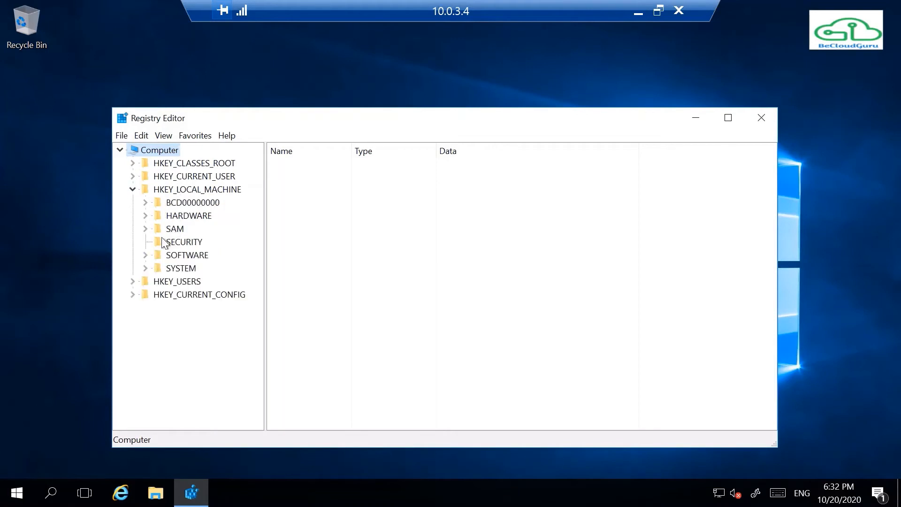
click(144, 269)
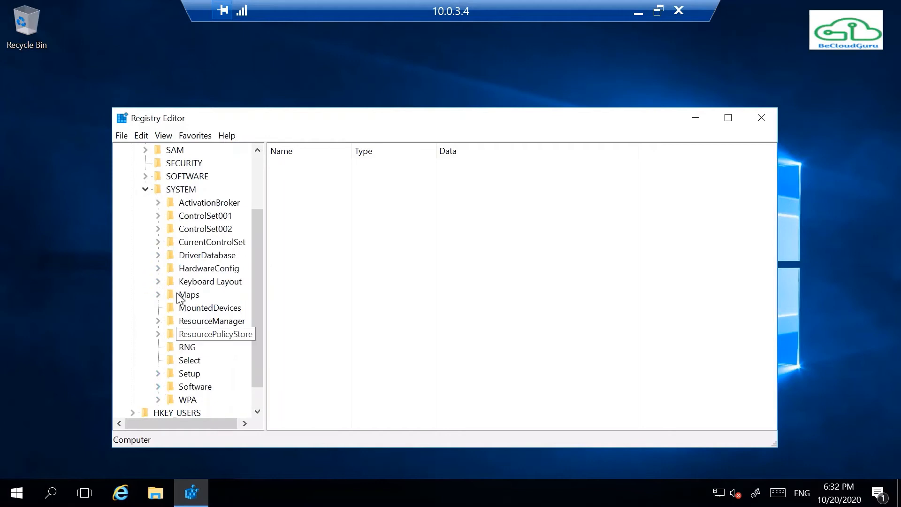
click(158, 242)
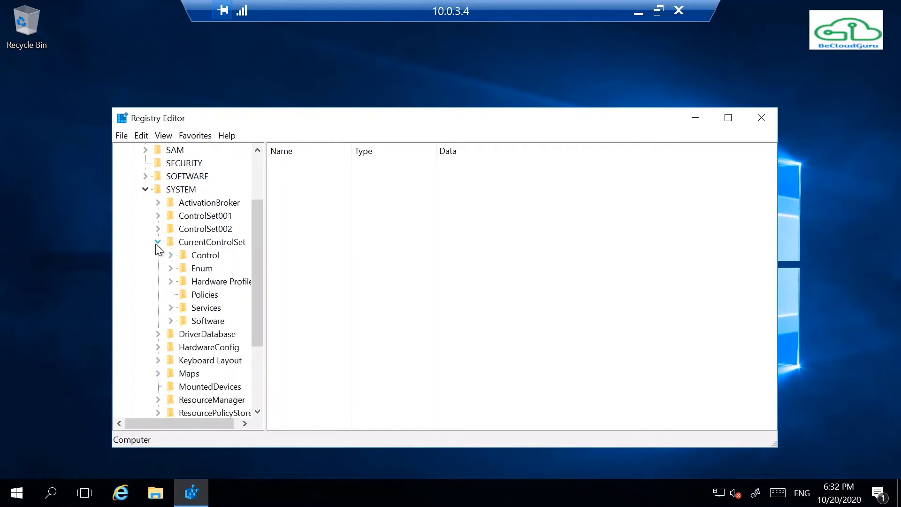
click(171, 308)
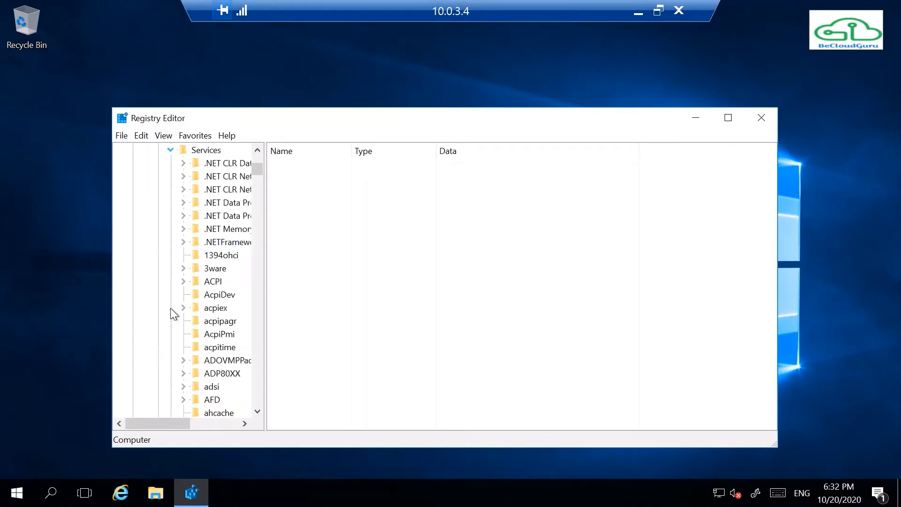
scroll(229, 313, down, 4)
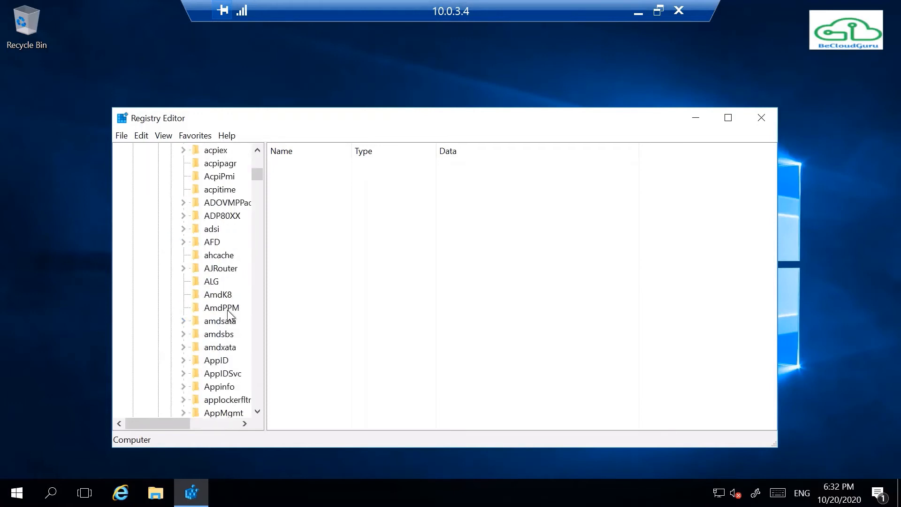
key(t)
scroll(228, 310, down, 3)
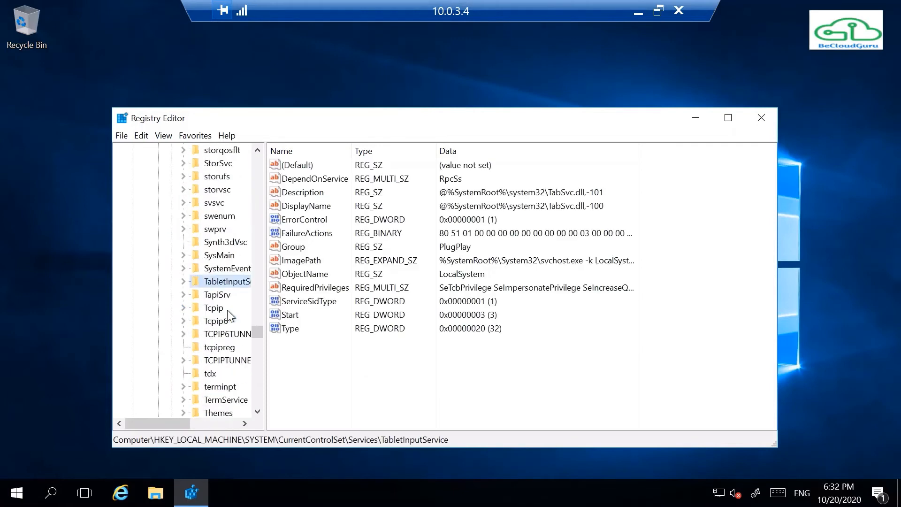
click(183, 308)
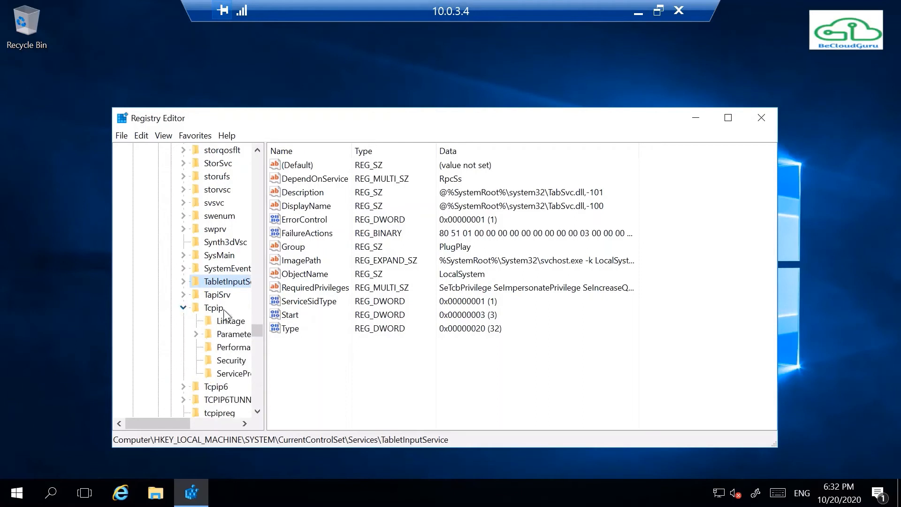
click(232, 334)
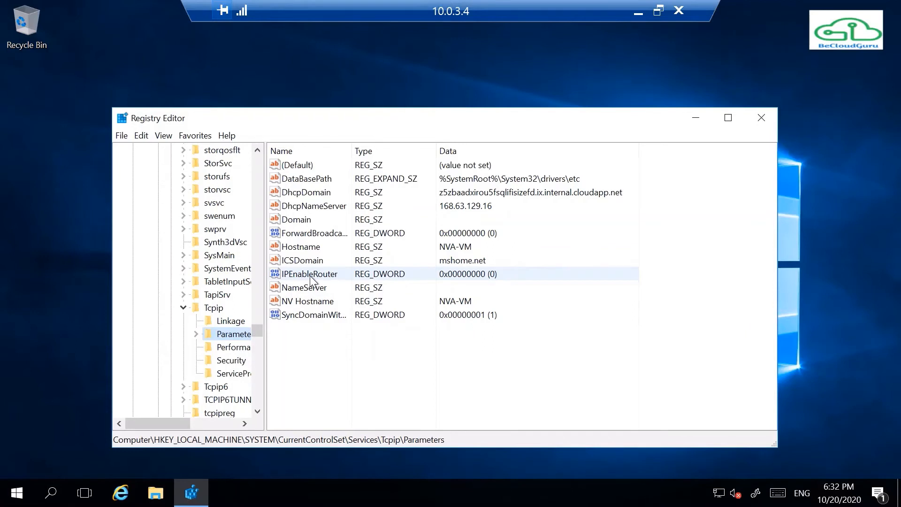
Set the IPEnableRouter value to 1 and close the Registry Editor.
double_click(311, 277)
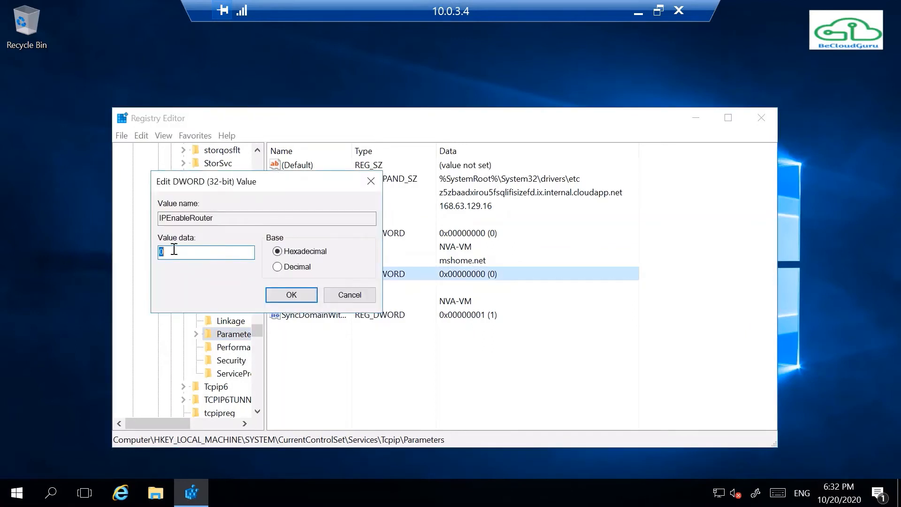
text(1)
click(289, 295)
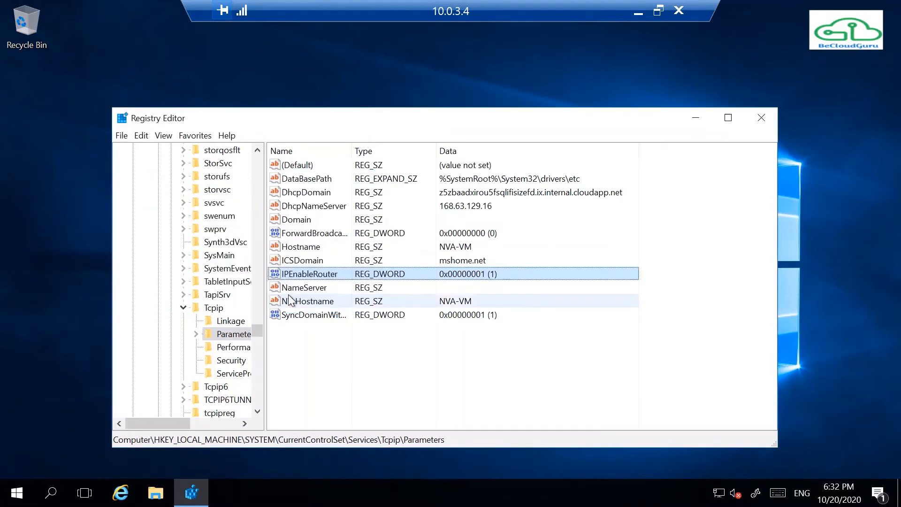
click(761, 118)
Restart the machine of the 10.0.3.4 session and confirm the restart.
click(20, 491)
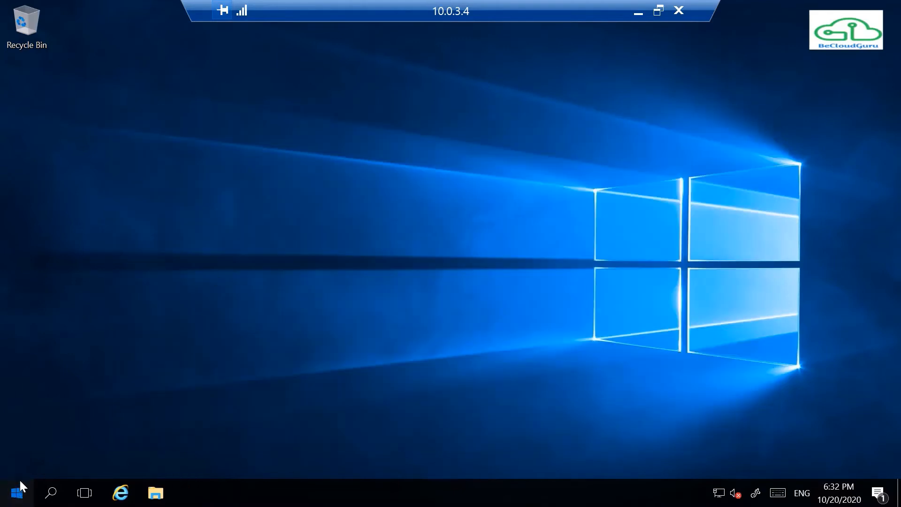
click(18, 463)
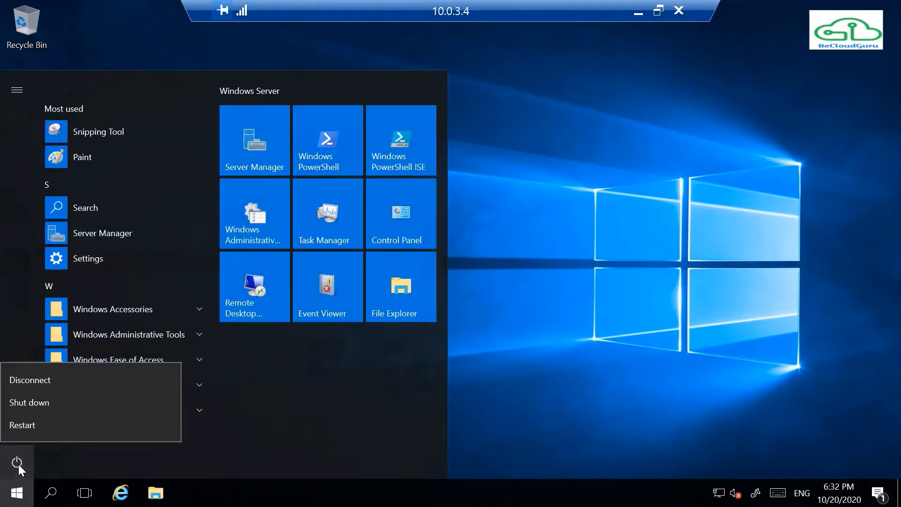
click(27, 426)
click(196, 413)
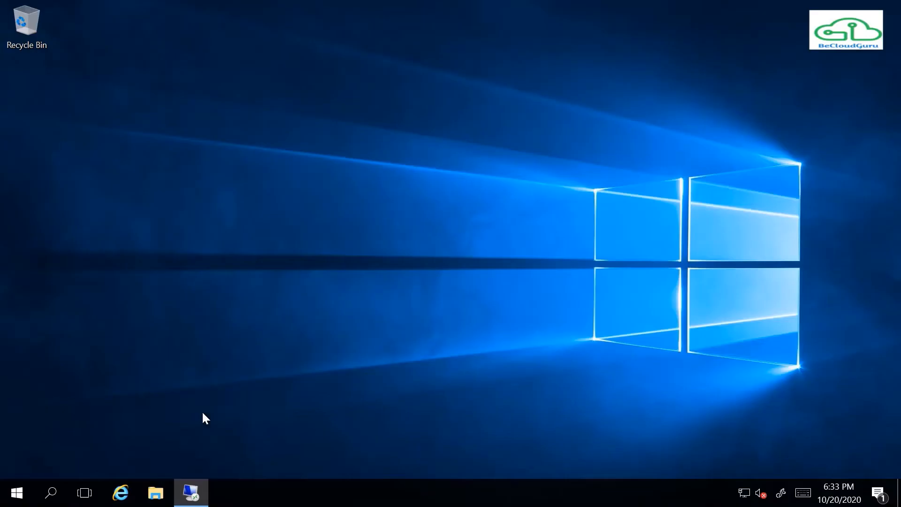
Minimize the remaining Remote Desktop session, return to the Azure portal and open NVA-VM's network interface nva-vm973 from its networking settings.
mouse_move(571, 9)
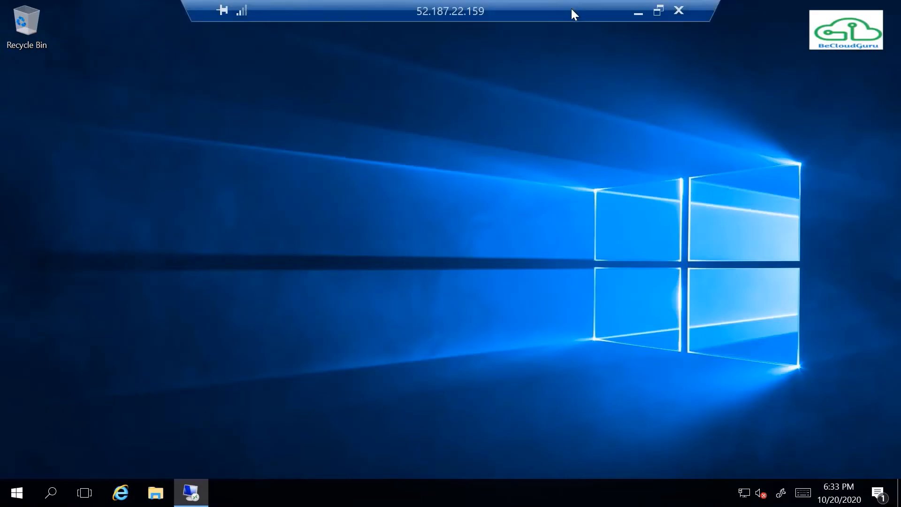
click(638, 14)
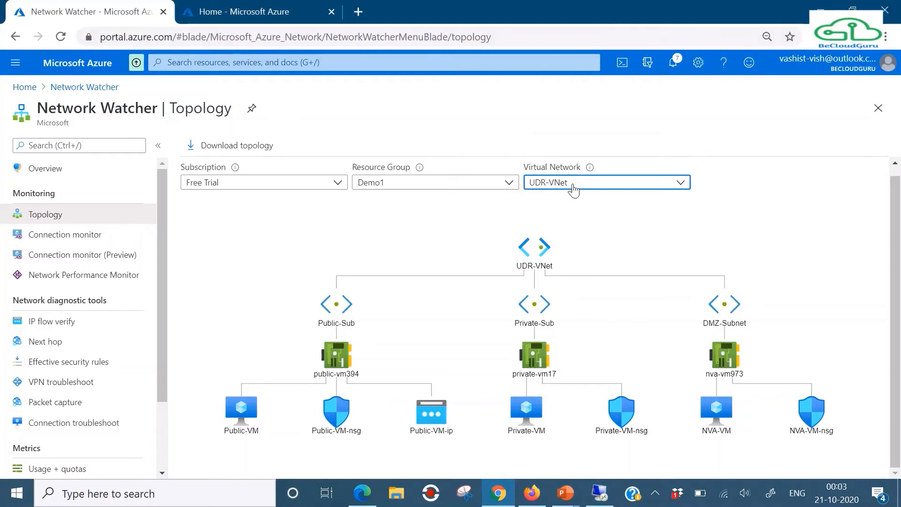
click(28, 92)
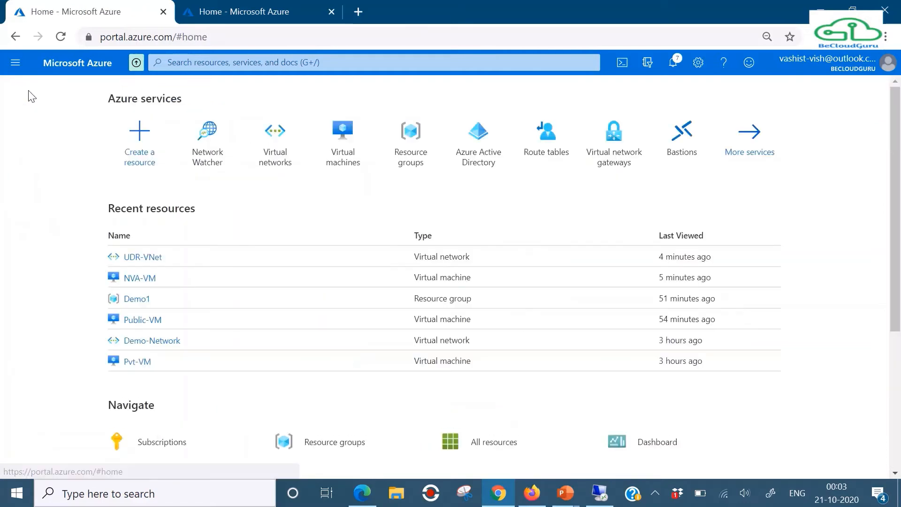
click(348, 165)
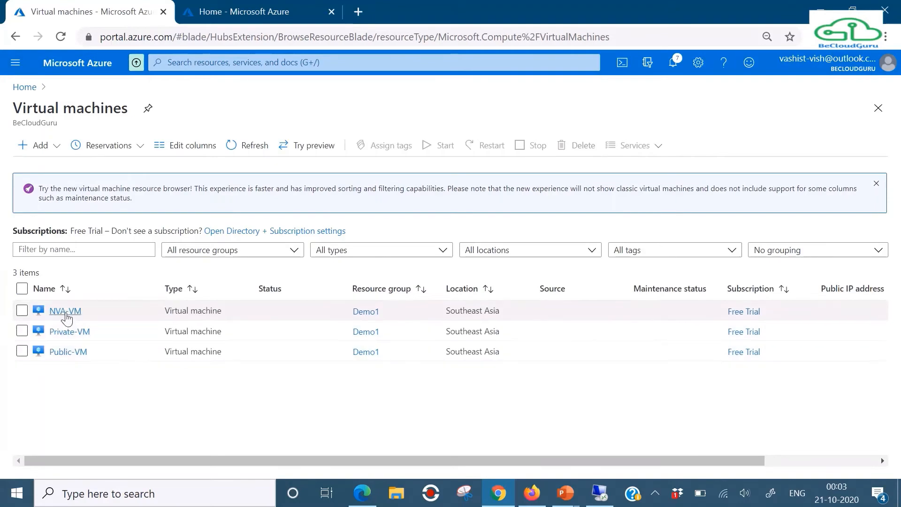
click(66, 311)
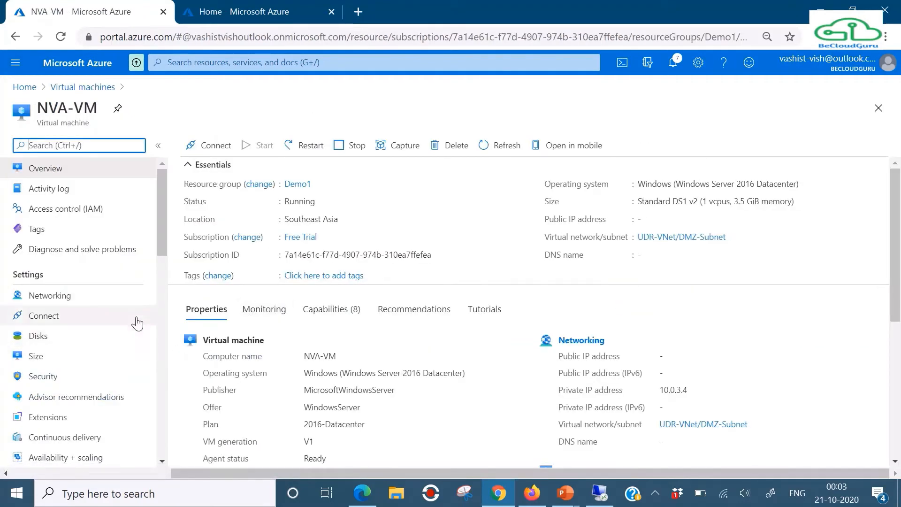
click(49, 299)
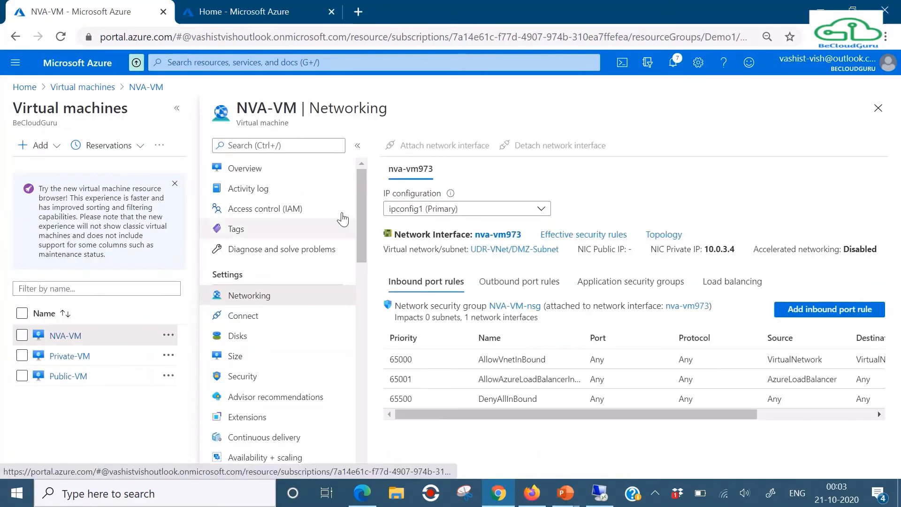
click(498, 234)
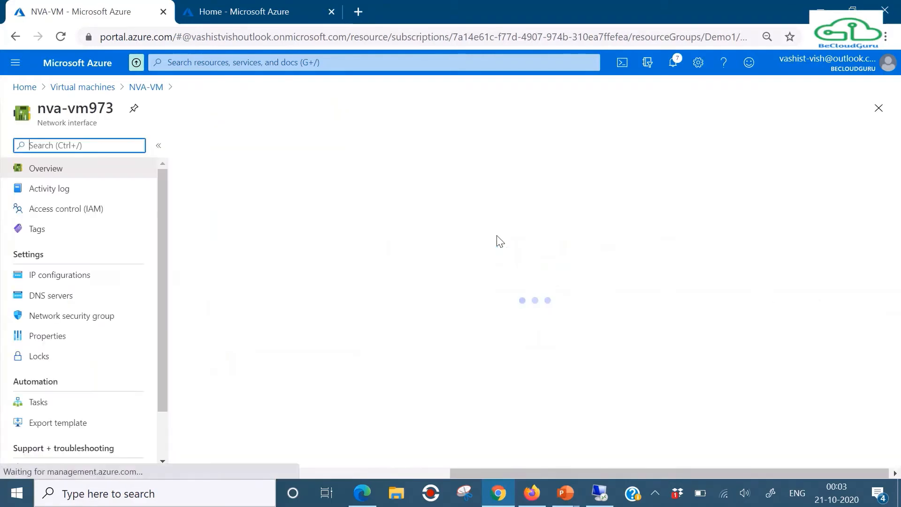
Enable IP forwarding in the IP configurations of nva-vm973 and save the change.
click(52, 280)
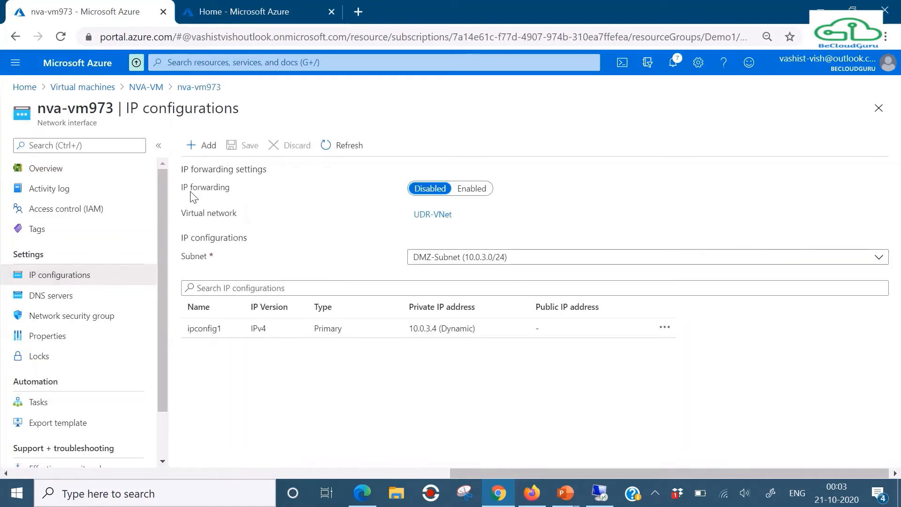
click(464, 190)
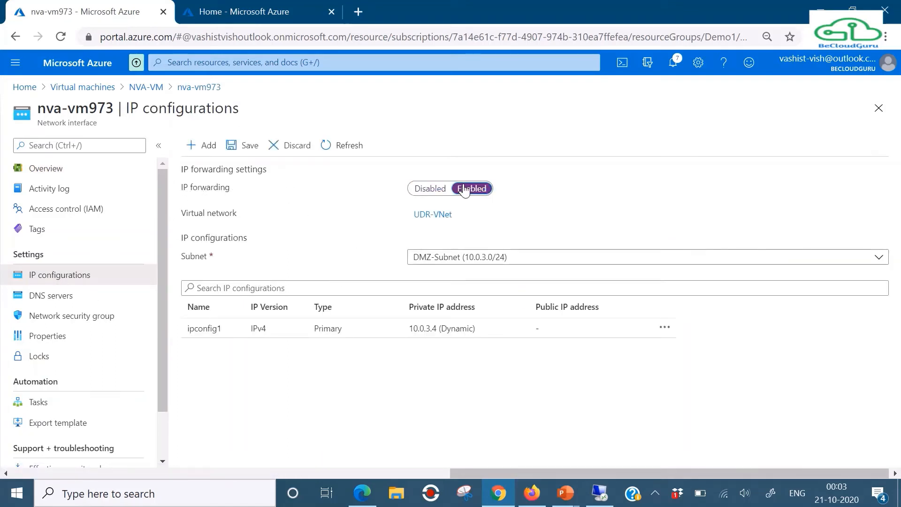
click(245, 147)
Search the portal for "route", open the Route tables service and start creating a route table.
click(274, 64)
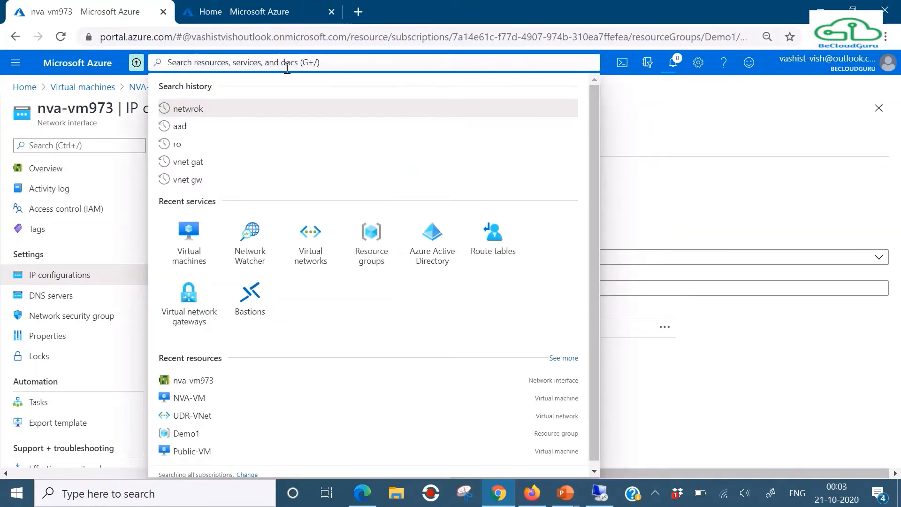
text(route)
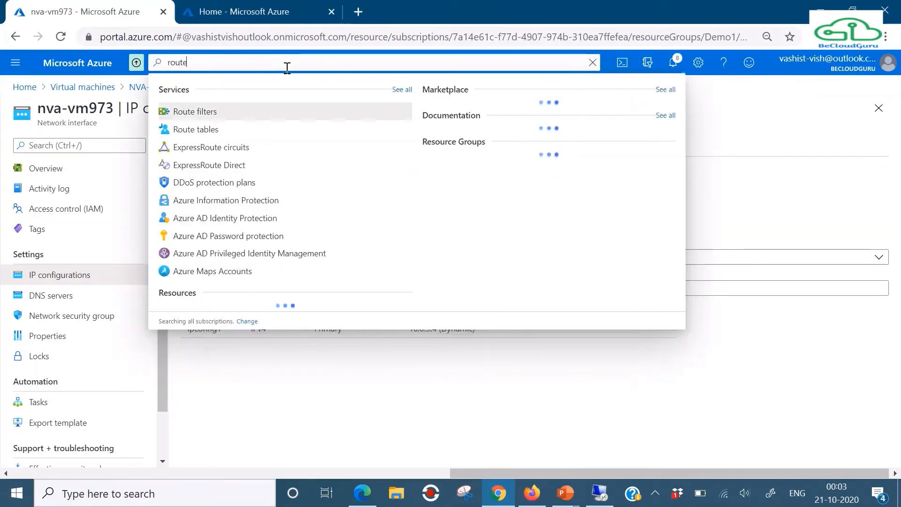
click(217, 129)
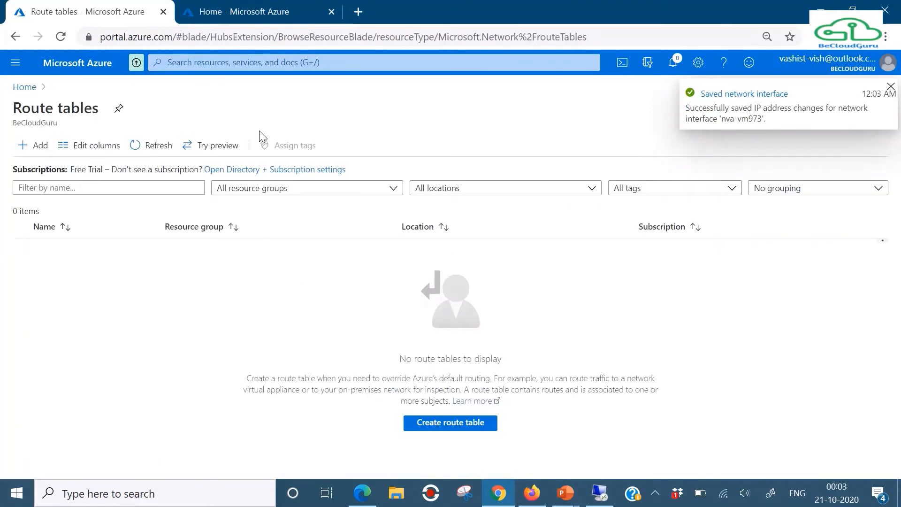
click(445, 430)
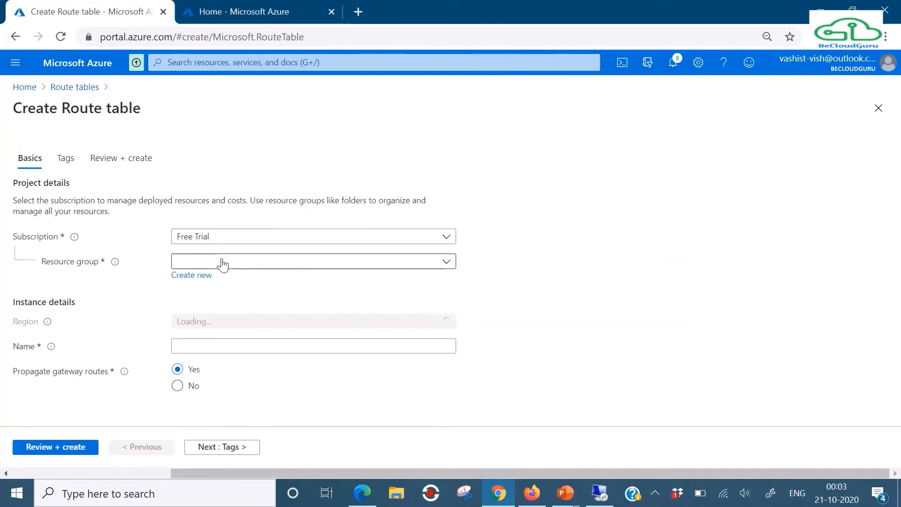
Configure the route table with resource group Demo1, region Southeast Asia and the name UDR-Table1.
click(223, 263)
click(182, 304)
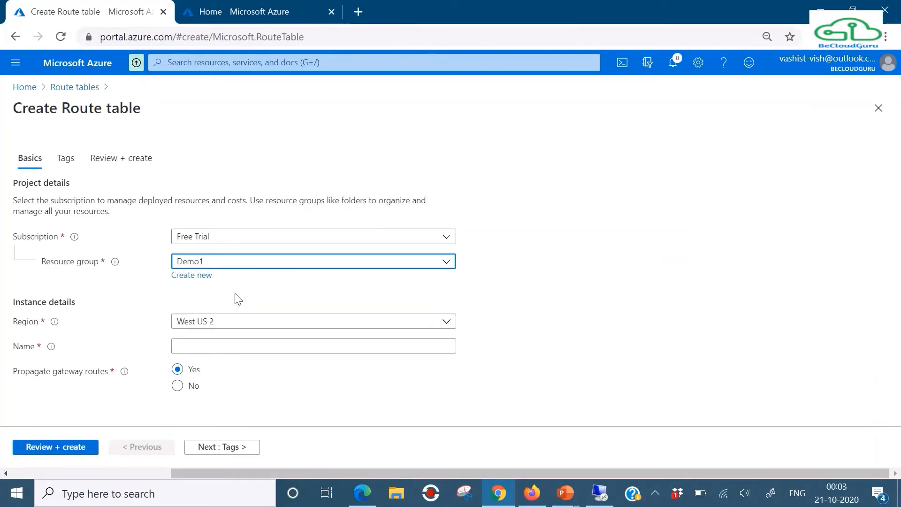
click(201, 320)
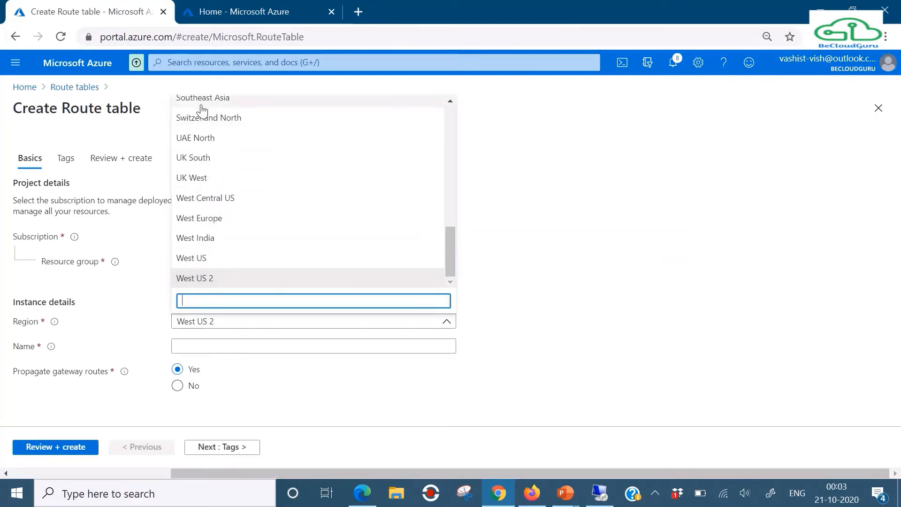
click(203, 99)
click(202, 345)
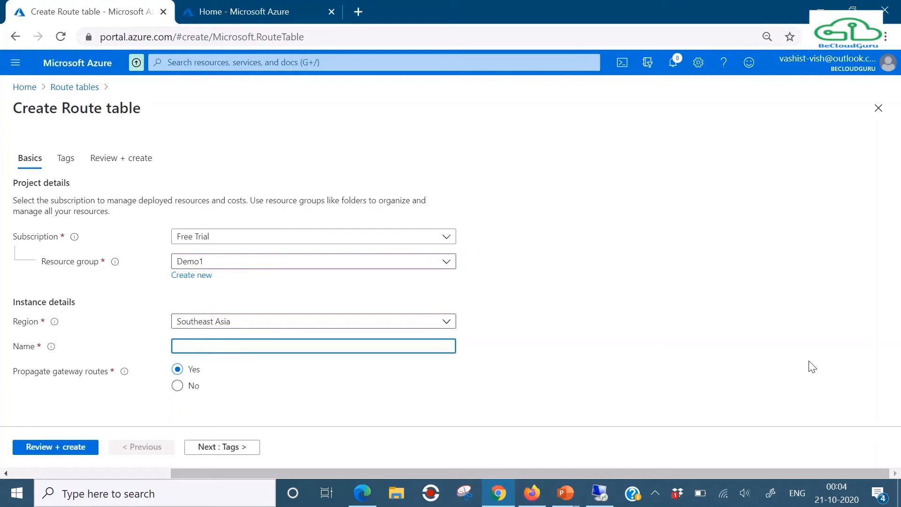
text(UDR-Table1)
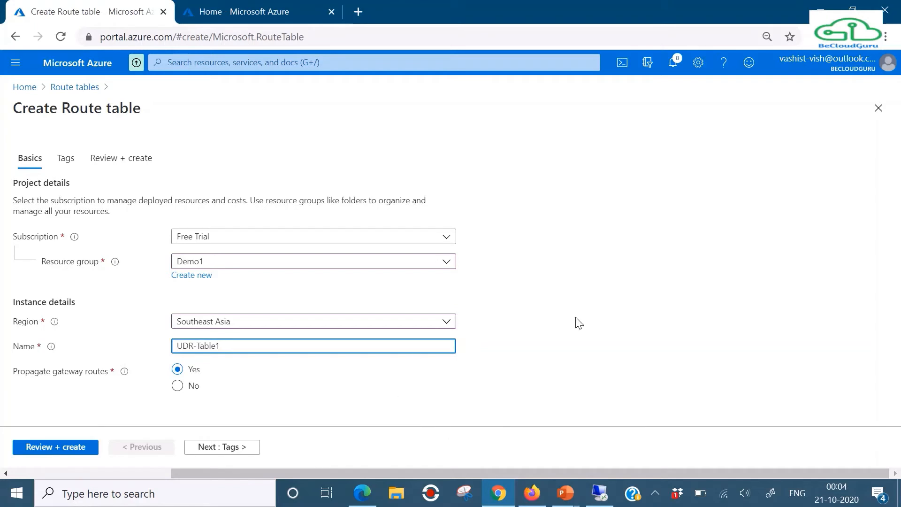
Leave the tags empty, validate the route table settings and create the table.
click(239, 450)
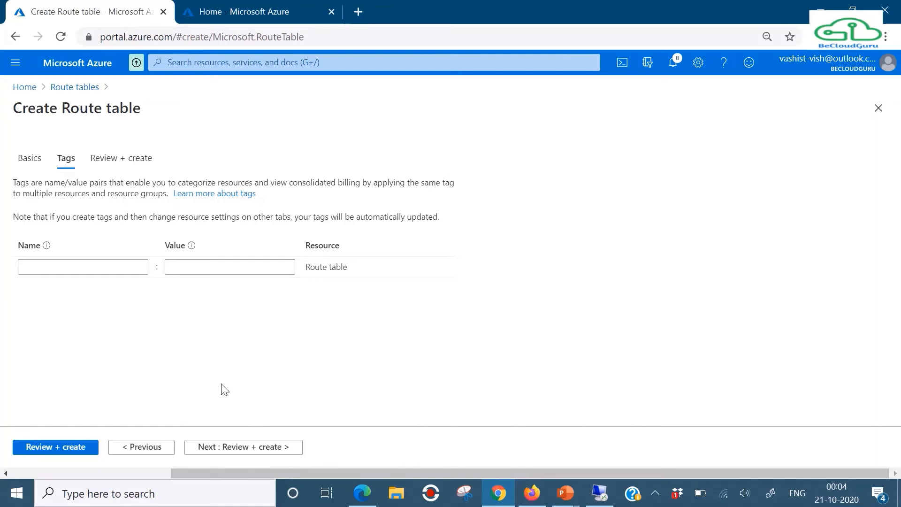
click(55, 448)
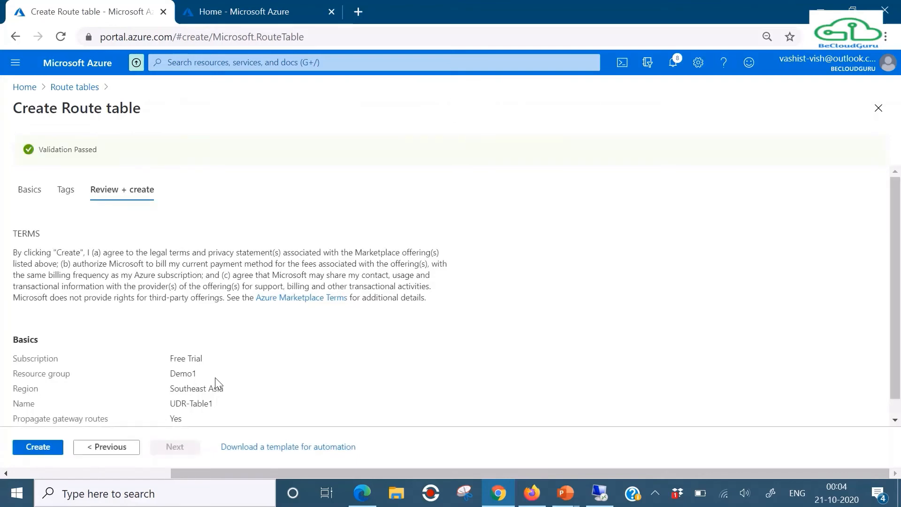
click(40, 446)
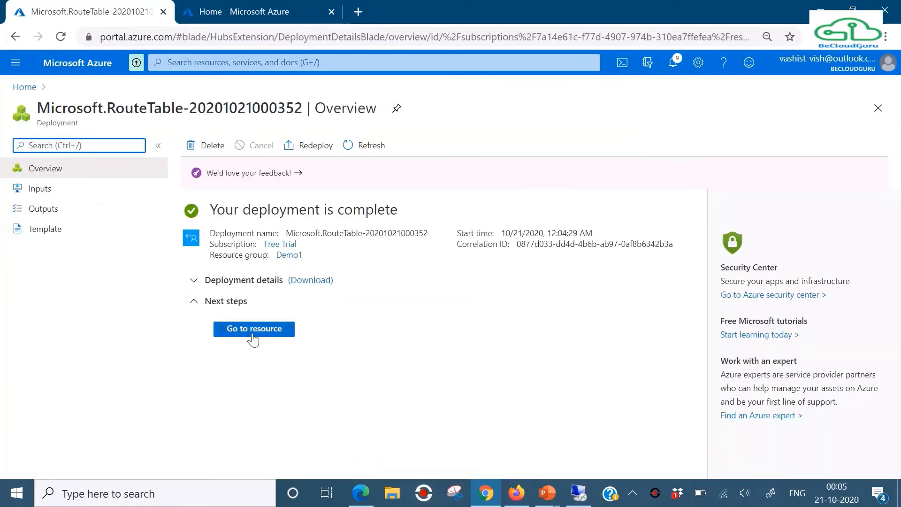
Go to the deployed UDR-Table1 resource and open its list of routes.
click(252, 335)
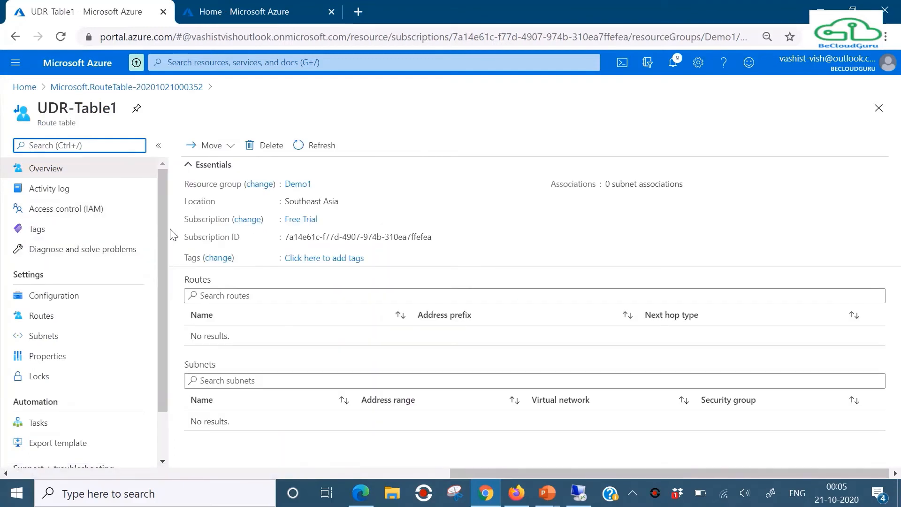
mouse_move(164, 253)
mouse_down()
mouse_move(162, 314)
mouse_move(161, 241)
mouse_up()
click(56, 321)
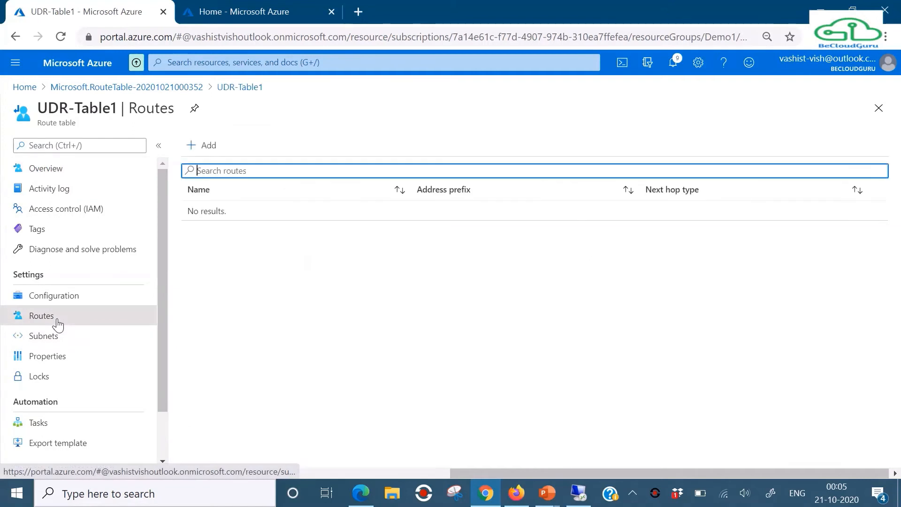
Start adding a route to UDR-Table1 and name it Public-2-Private-Sub.
click(199, 146)
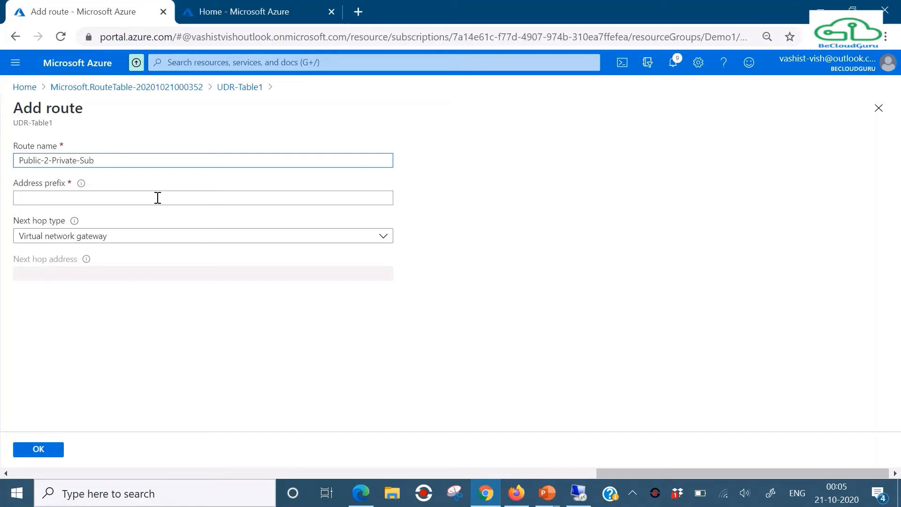
click(103, 197)
In the other portal tab, open the subnets of the UDR-VNet virtual network and copy Private-Sub's address range.
click(217, 11)
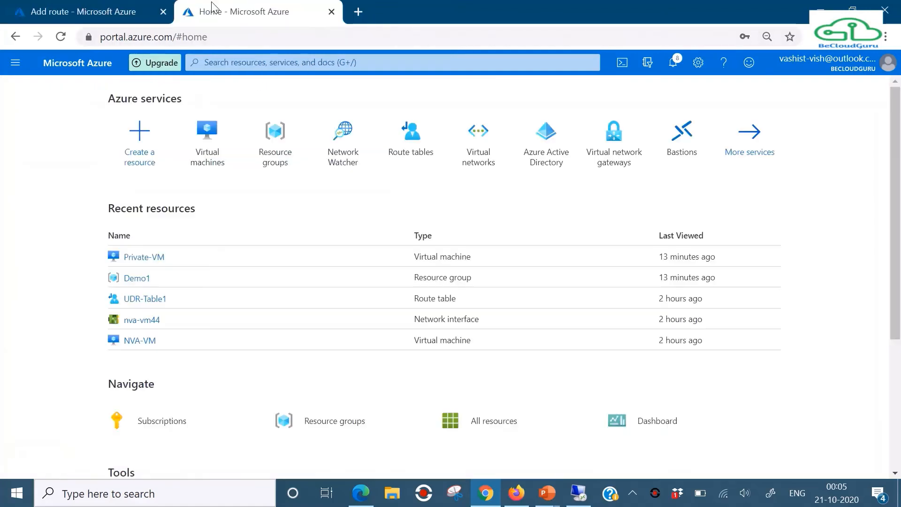
click(336, 165)
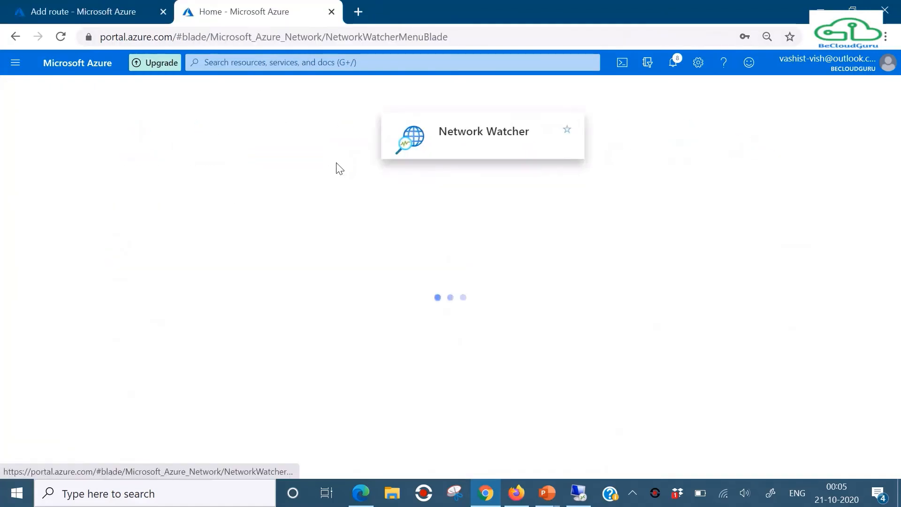
click(26, 87)
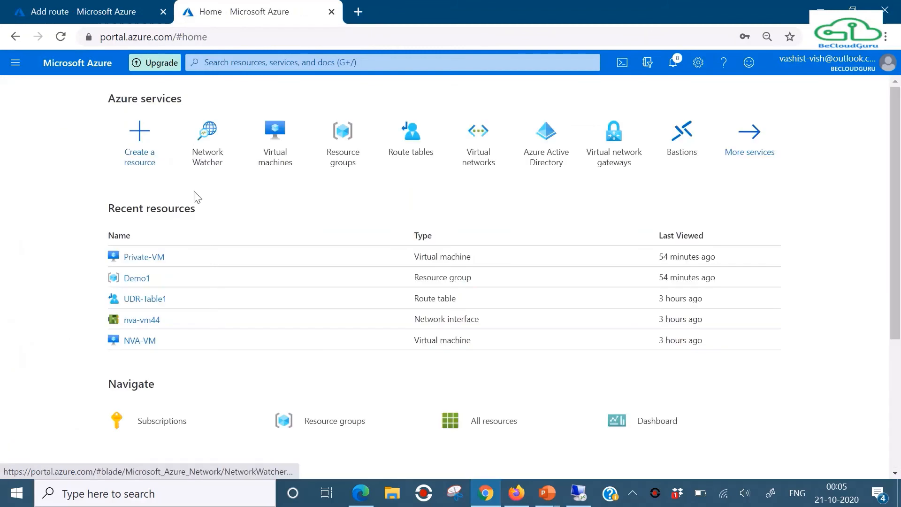
click(460, 159)
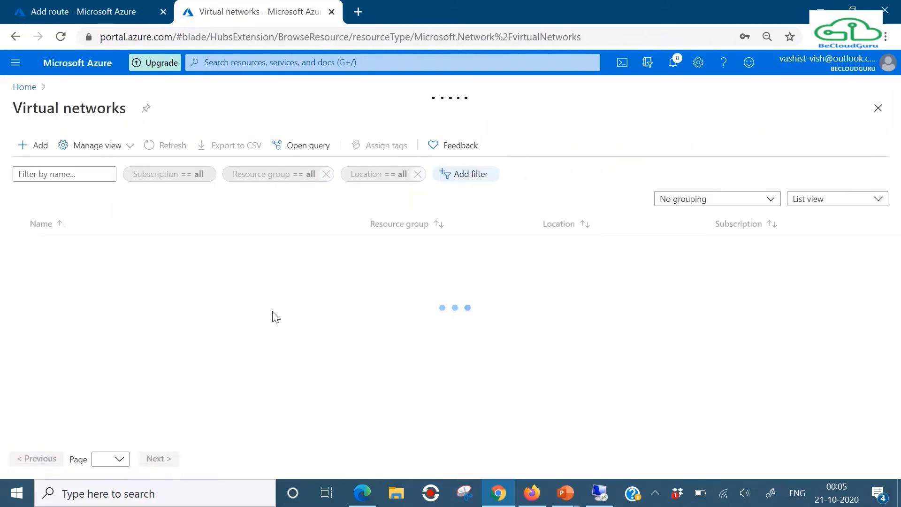
click(75, 247)
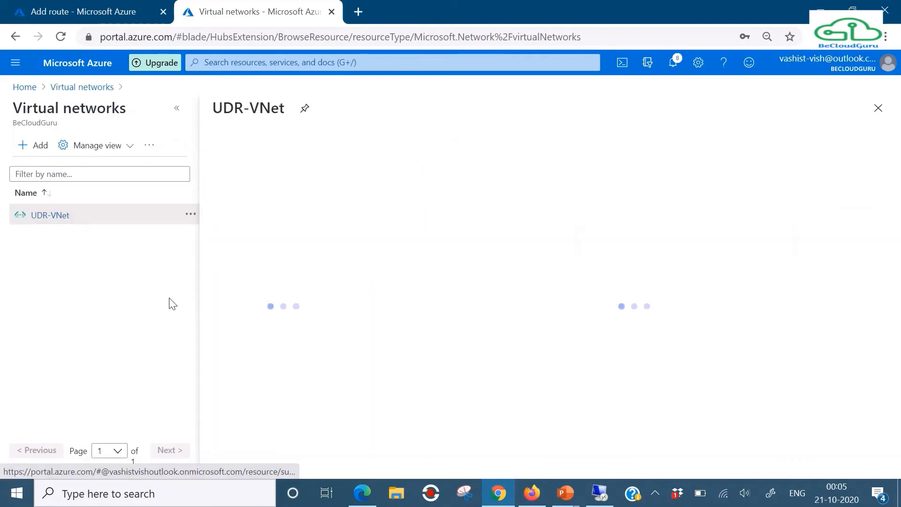
click(97, 336)
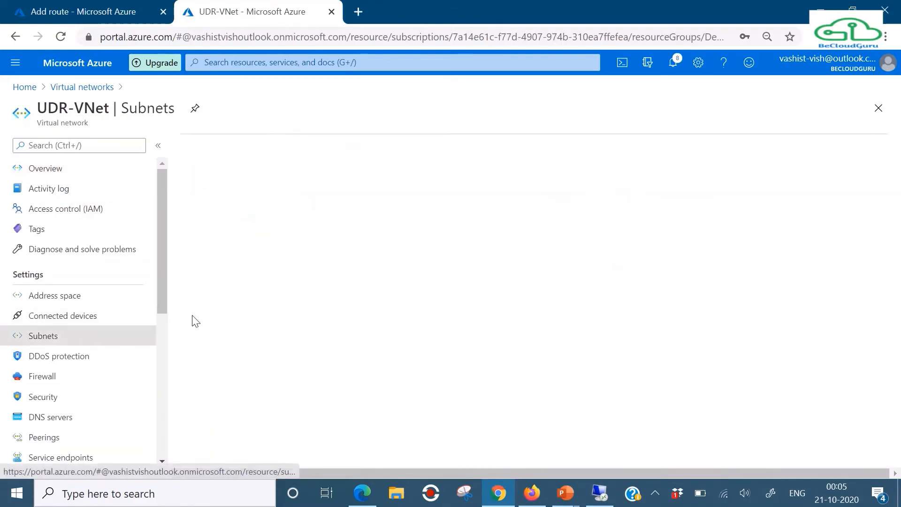
click(399, 249)
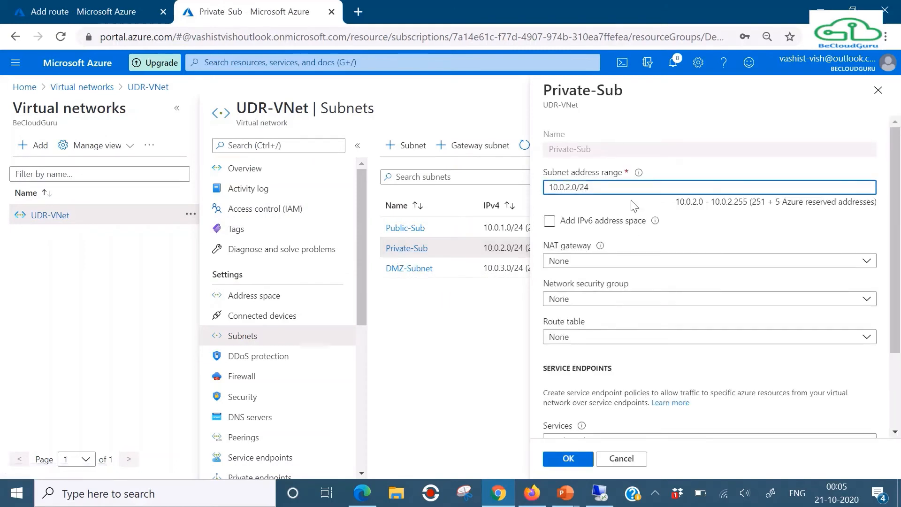
triple_click(569, 186)
key(ctrl+c)
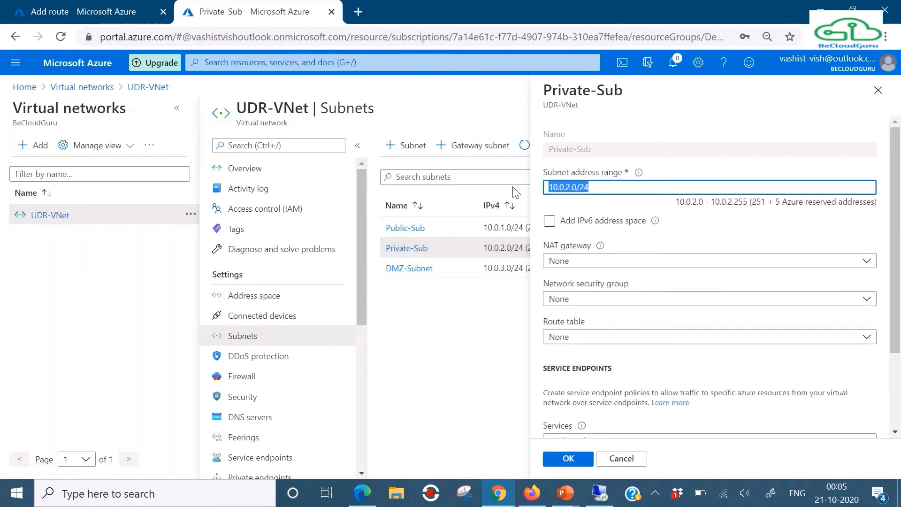
Back in the new route's form, set the address prefix to 10.0.2.0/24 and the next hop type to Virtual appliance.
click(80, 11)
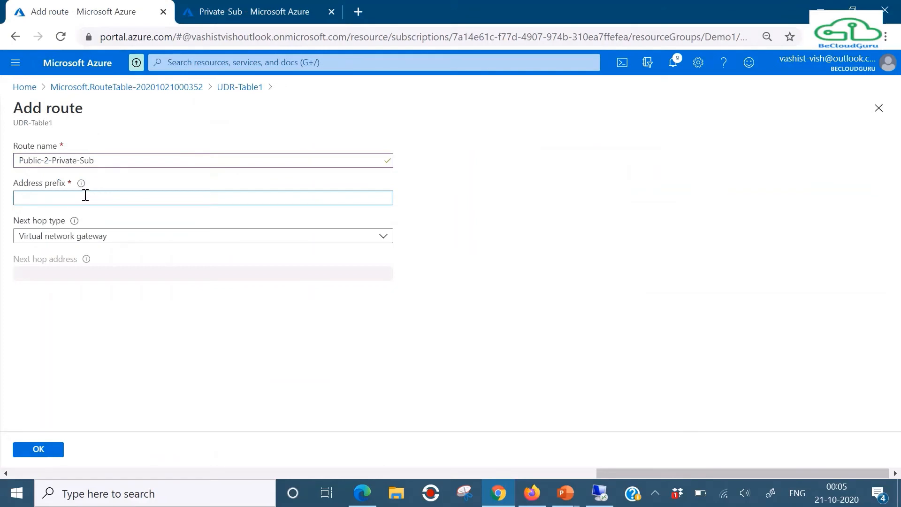
key(ctrl+v)
click(102, 245)
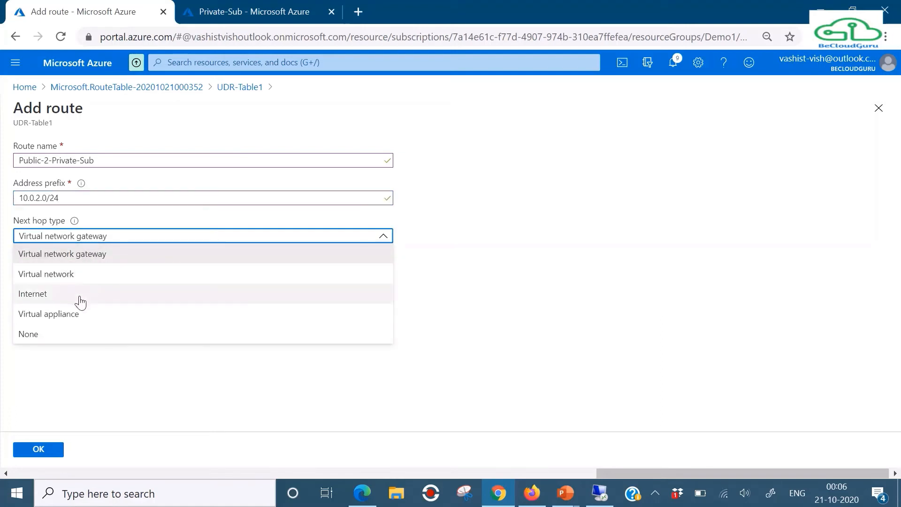
click(78, 318)
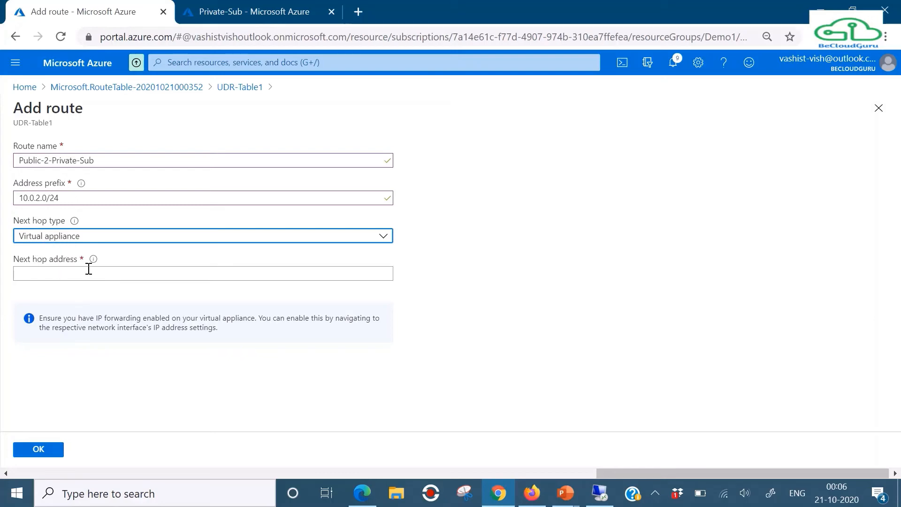
Open the NVA-VM virtual machine in the other portal tab and copy its private IP address.
click(201, 14)
click(25, 89)
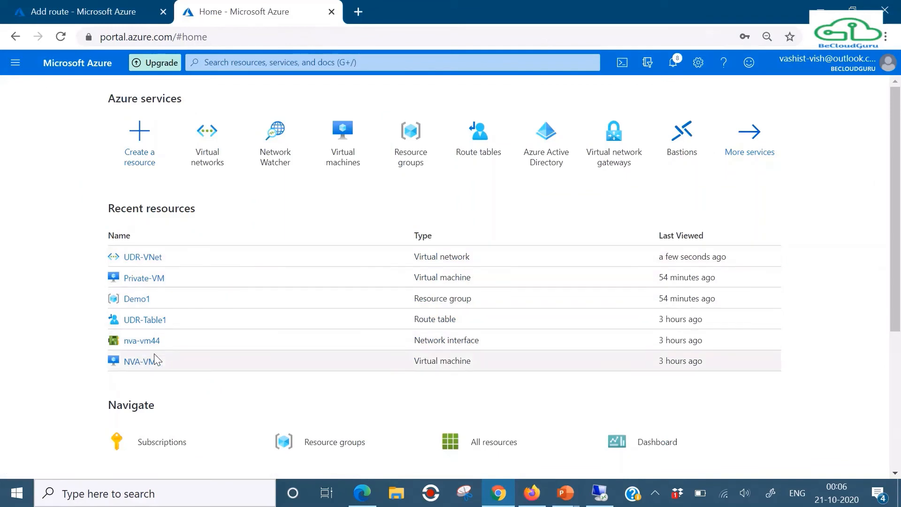
click(144, 362)
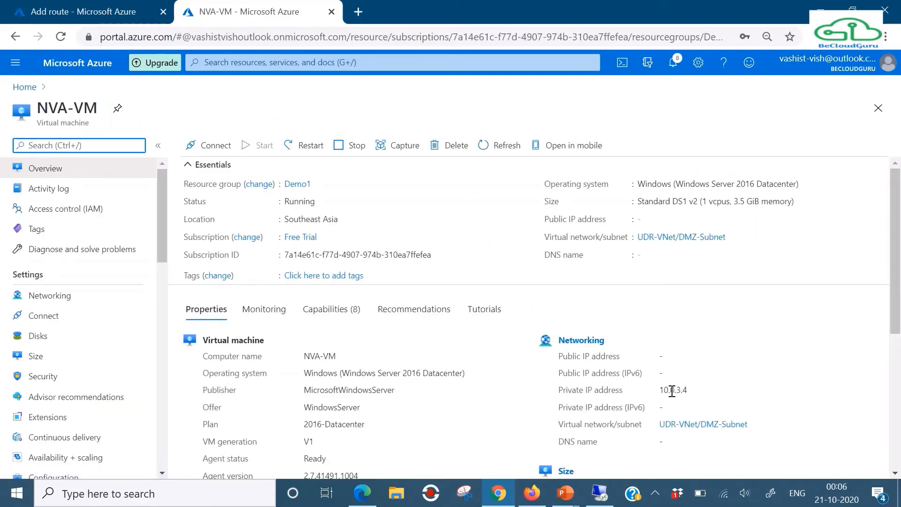
drag(663, 390, 706, 400)
key(ctrl+c)
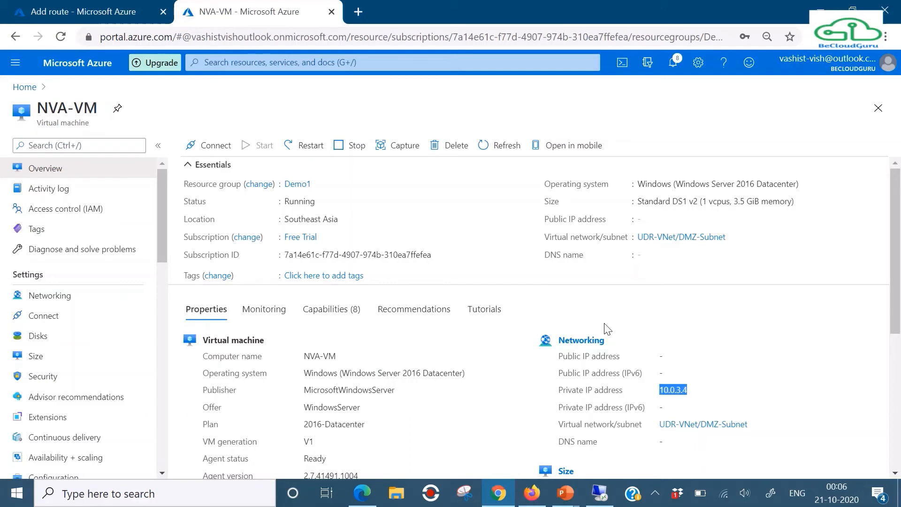
Set the new route's next hop address to 10.0.3.4 and save the route.
click(112, 10)
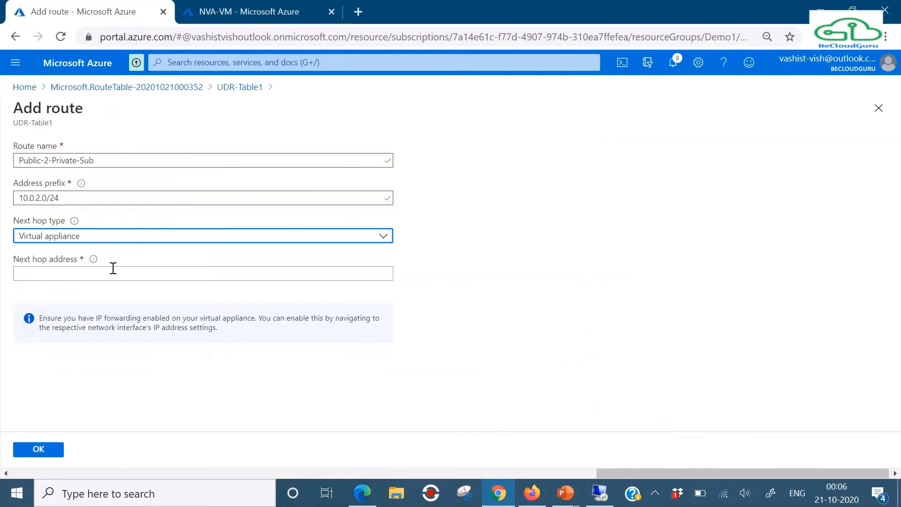
click(113, 269)
key(ctrl+v)
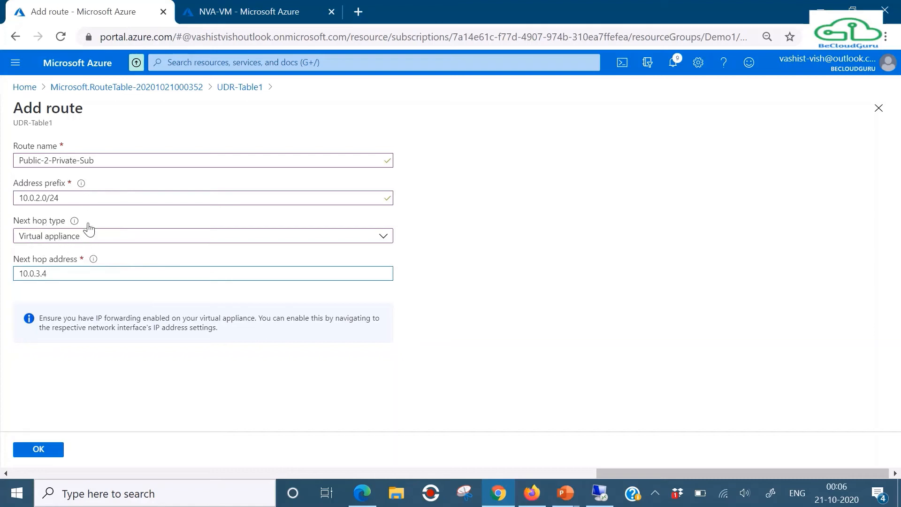
click(46, 451)
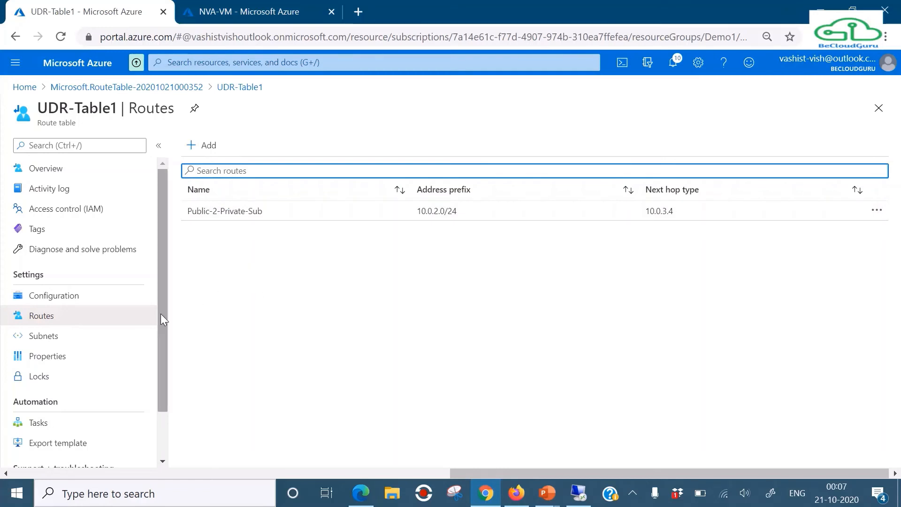
Associate UDR-Table1 with the Public-Sub subnet of the UDR-VNet virtual network.
drag(162, 319, 163, 339)
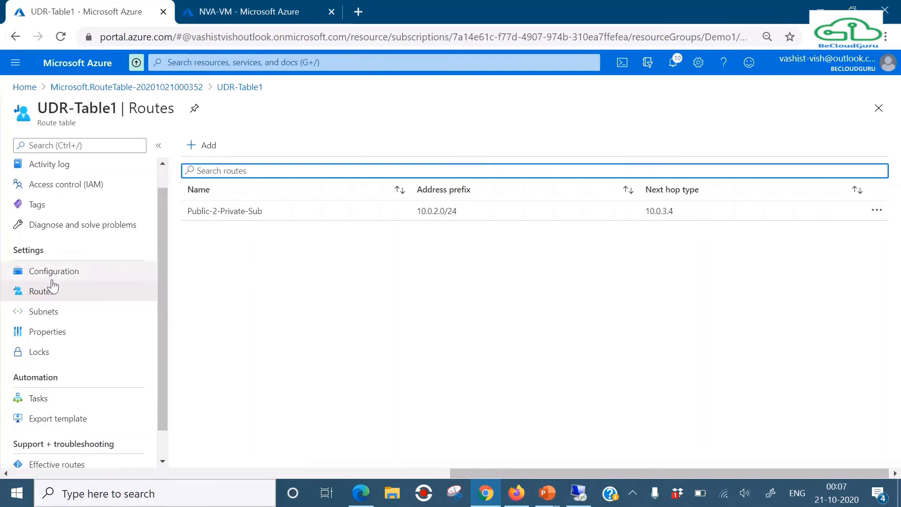
click(53, 313)
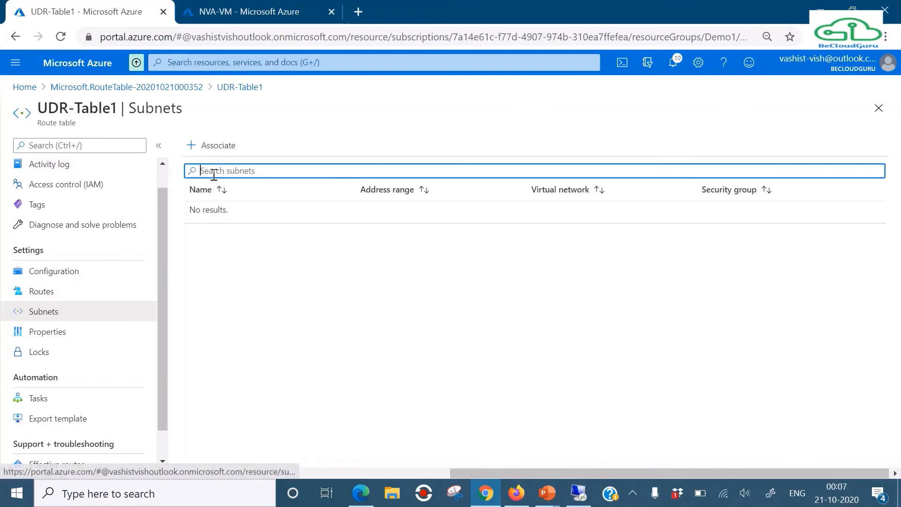
click(213, 146)
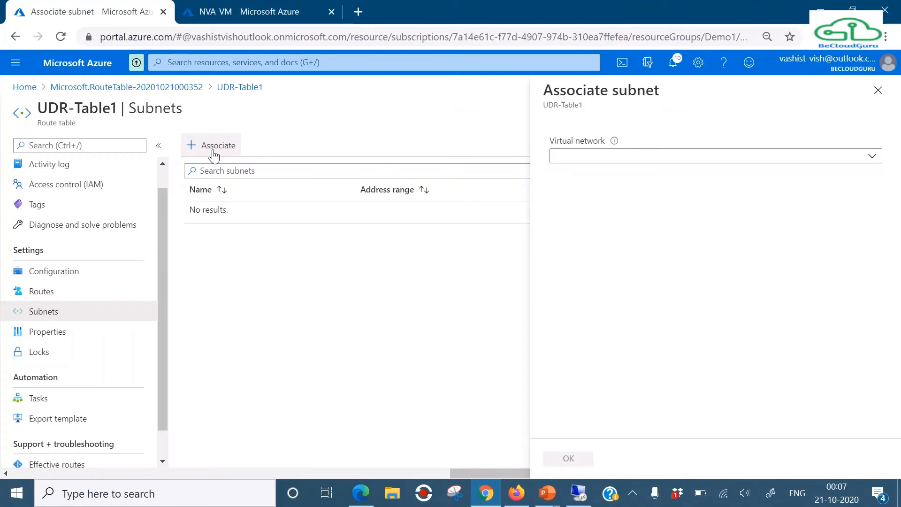
click(573, 158)
click(575, 219)
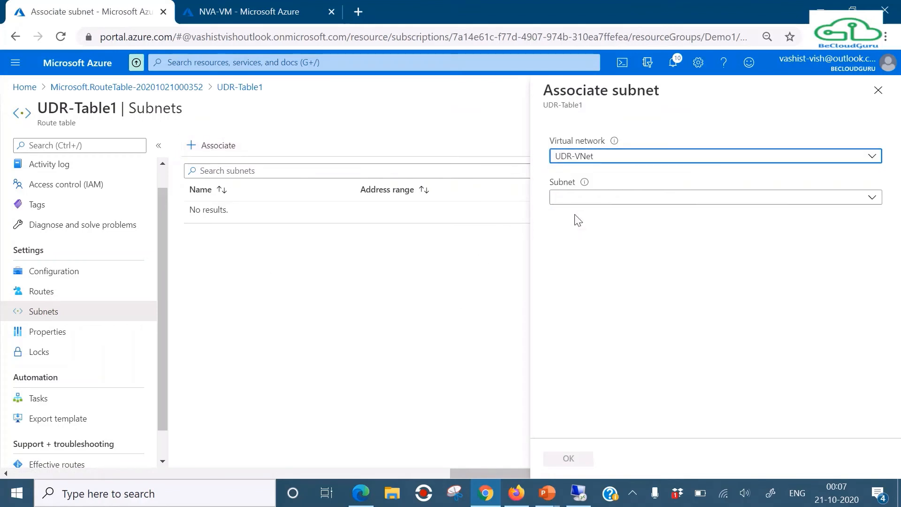
click(573, 201)
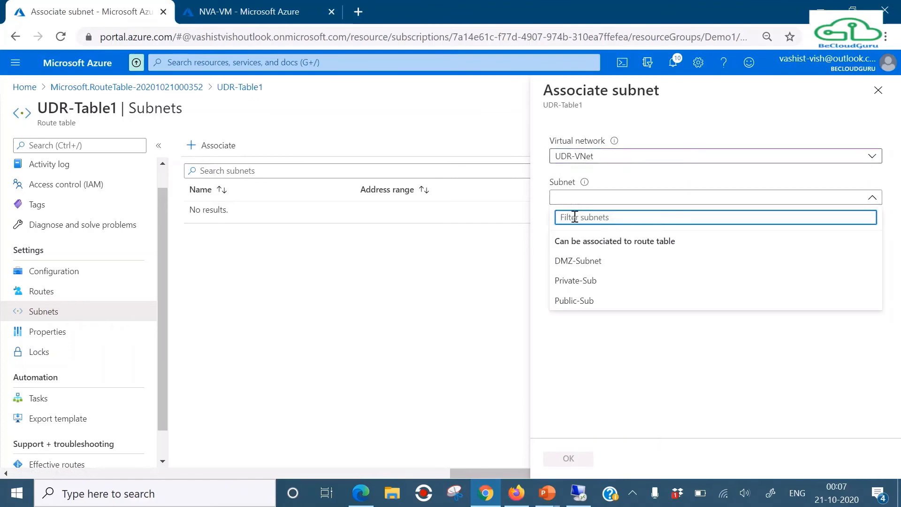
click(581, 300)
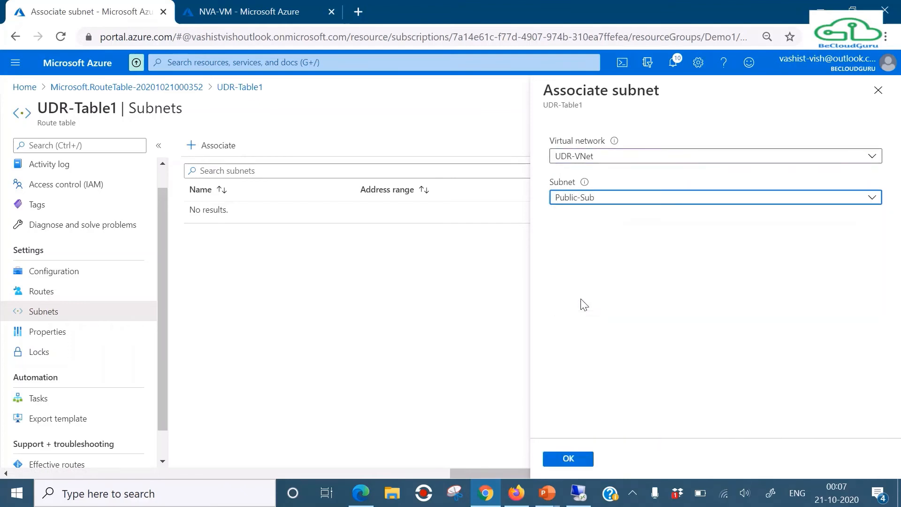
click(569, 459)
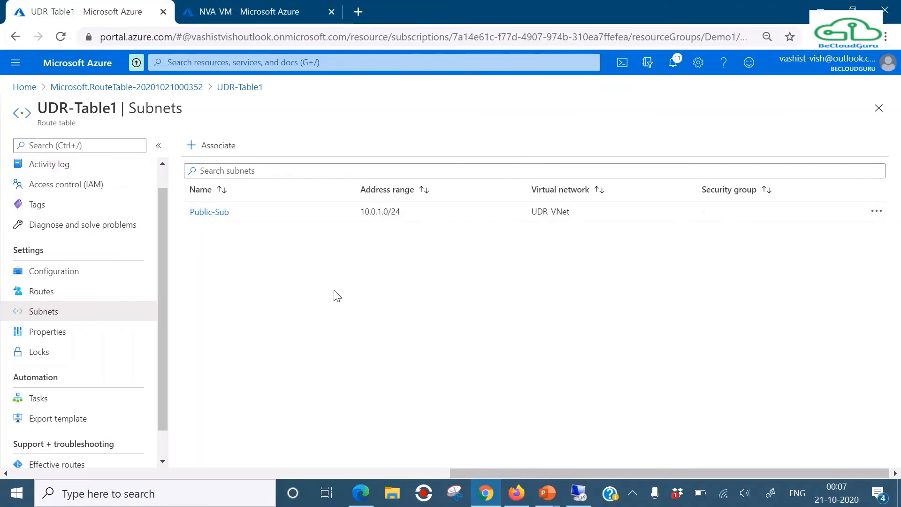
Open Network Watcher's topology for resource group Demo1 and virtual network UDR-VNet to examine the route table's placement.
click(175, 66)
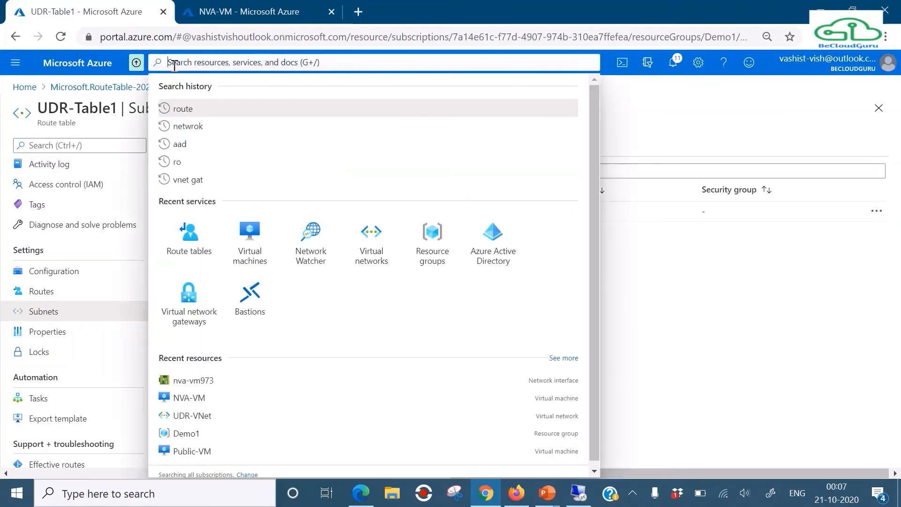
click(318, 233)
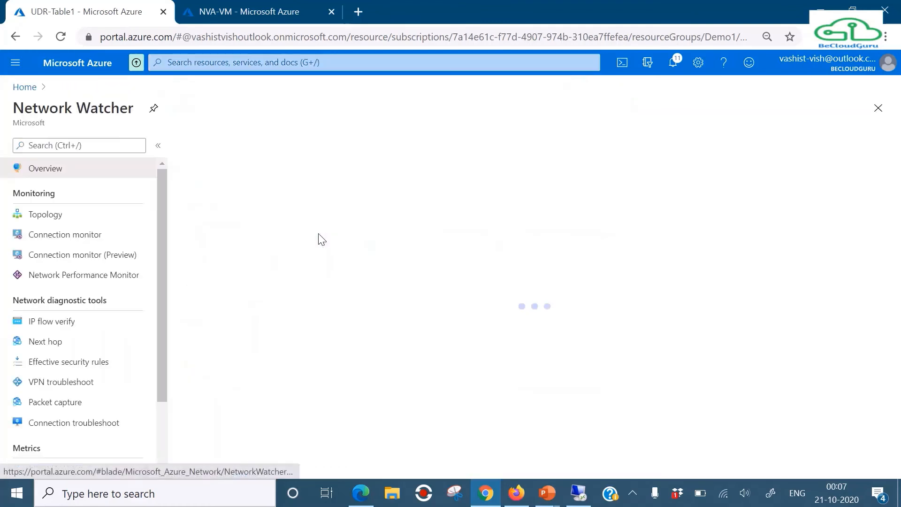
click(51, 215)
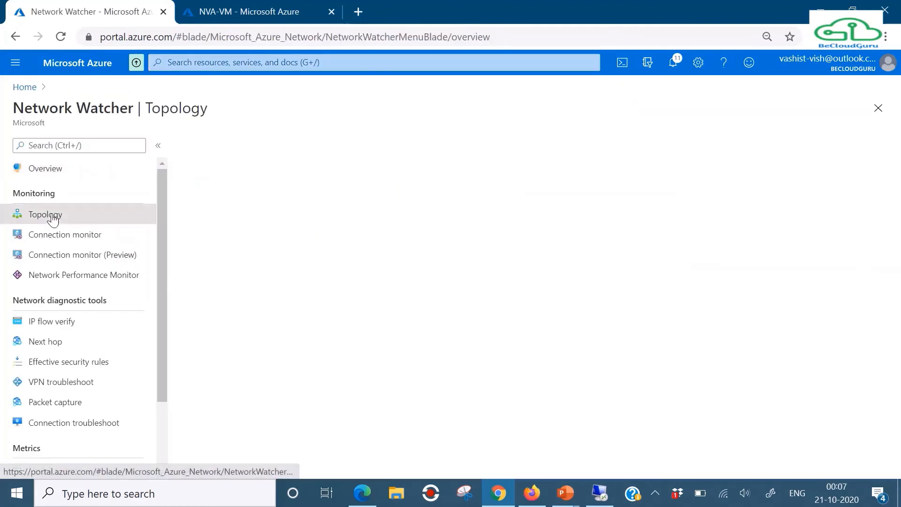
click(435, 193)
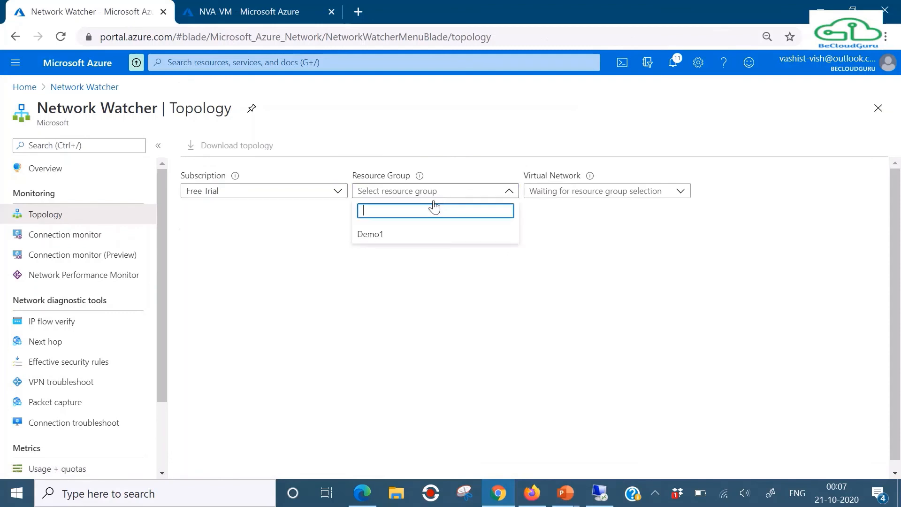
click(378, 233)
click(543, 200)
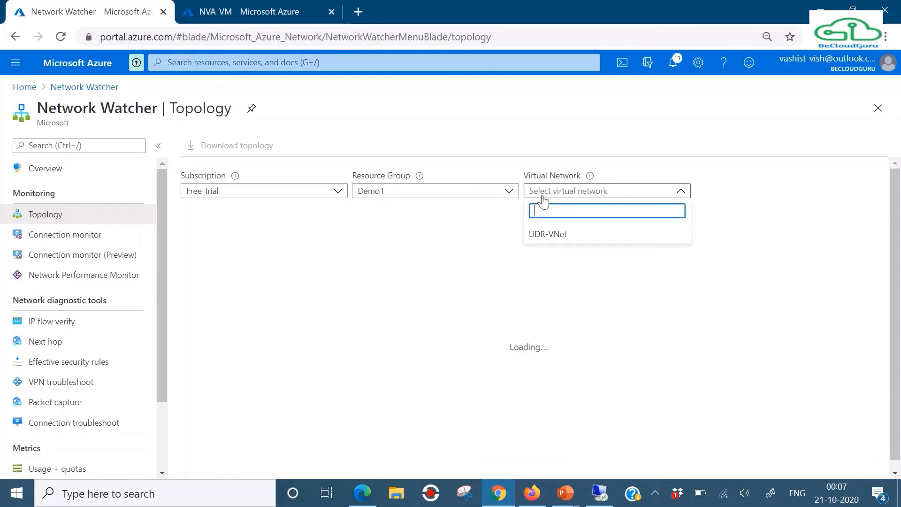
click(544, 233)
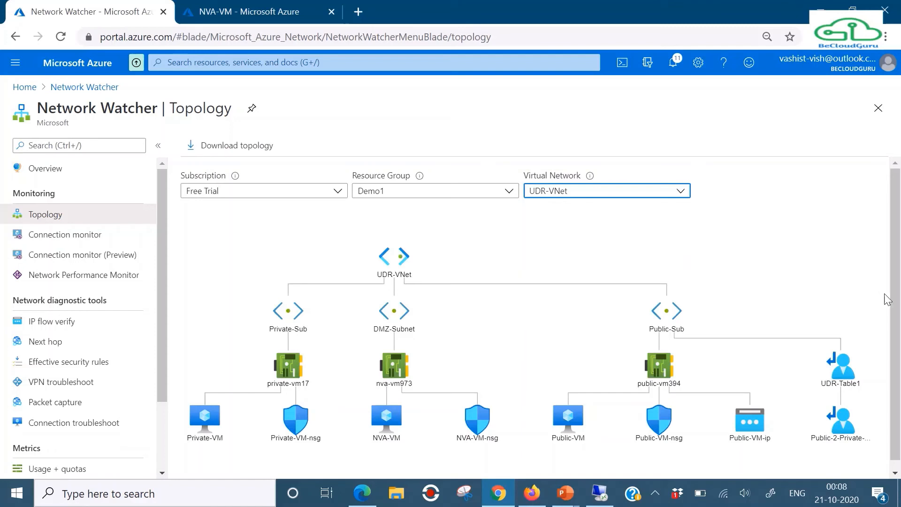
scroll(892, 328, down, 1)
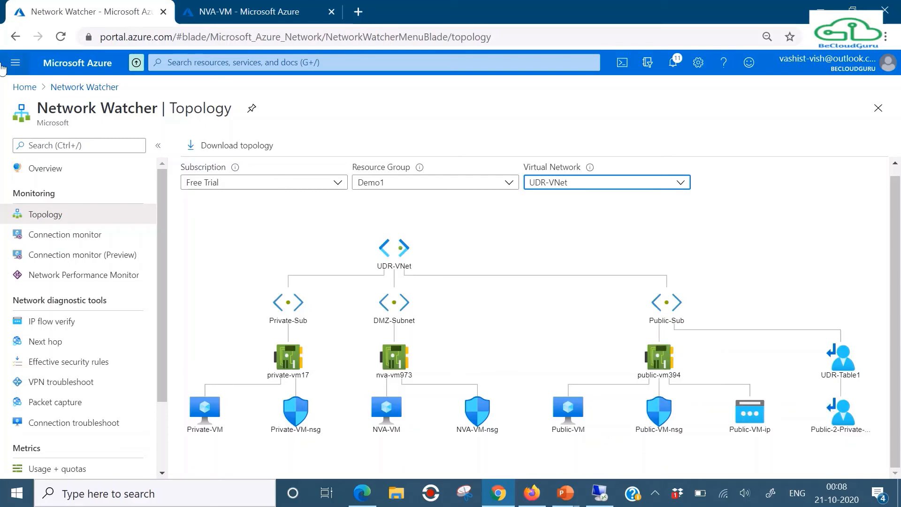
Return to the portal home and open the NVA-VM overview from the list of virtual machines.
click(29, 88)
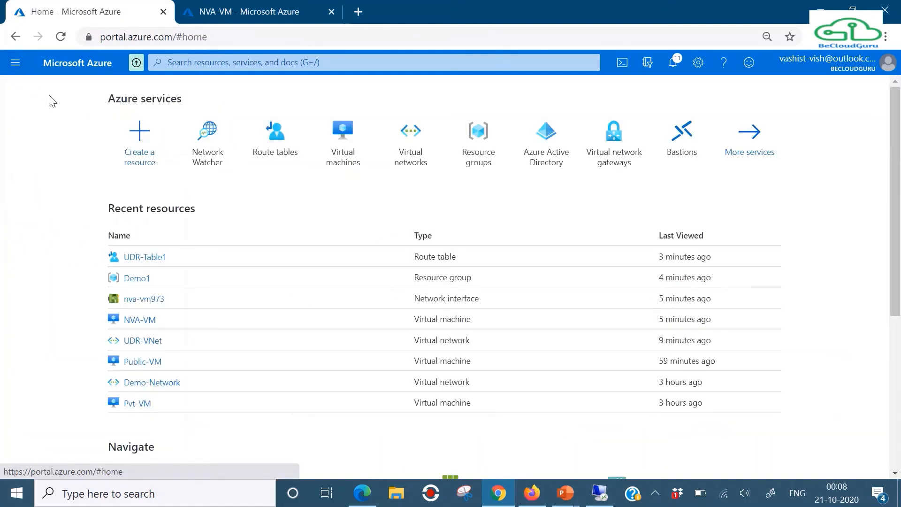
click(349, 166)
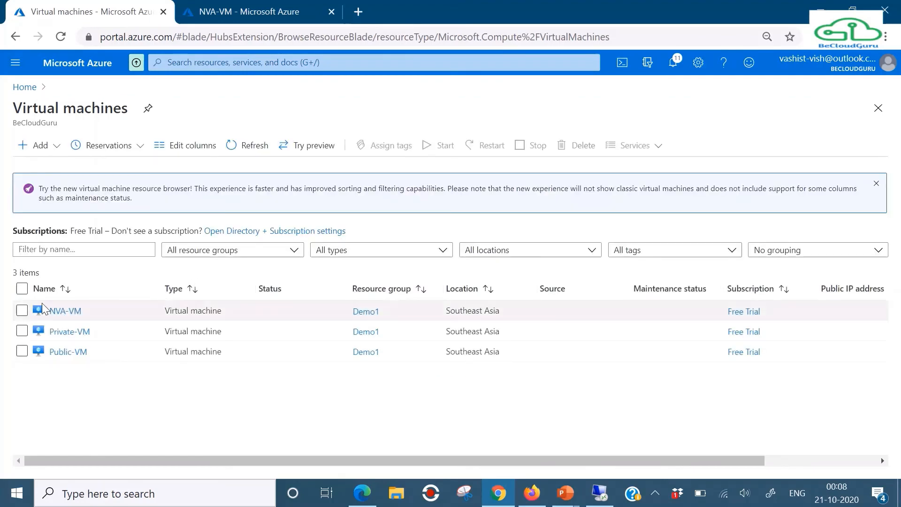
click(56, 311)
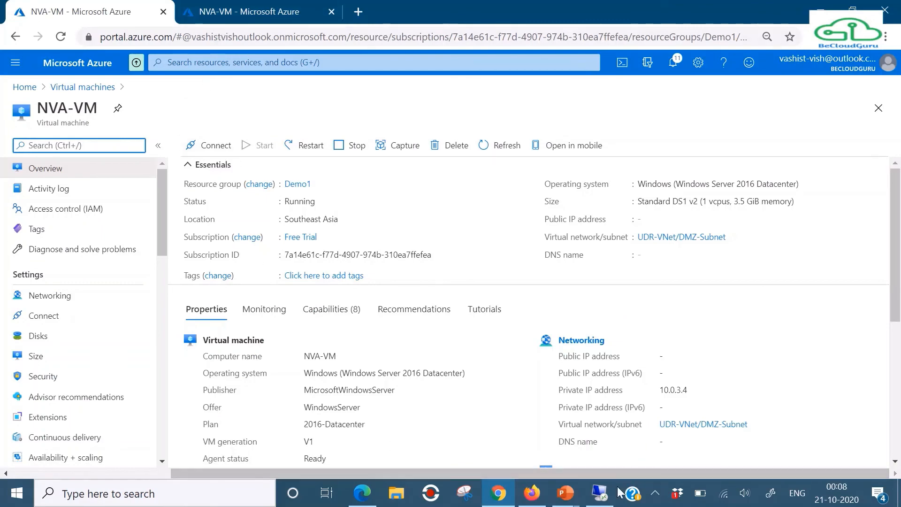
Switch to the Public-VM remote desktop session and open Command Prompt there.
click(599, 493)
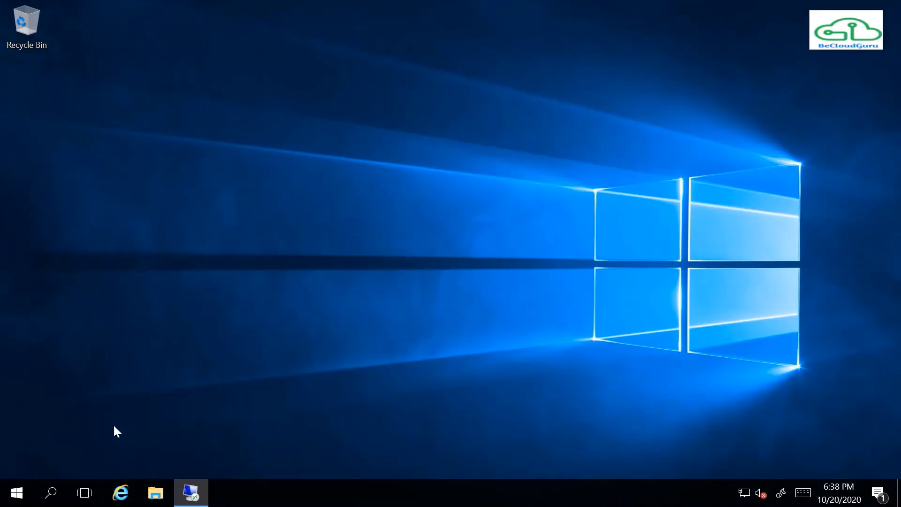
click(50, 491)
text(c)
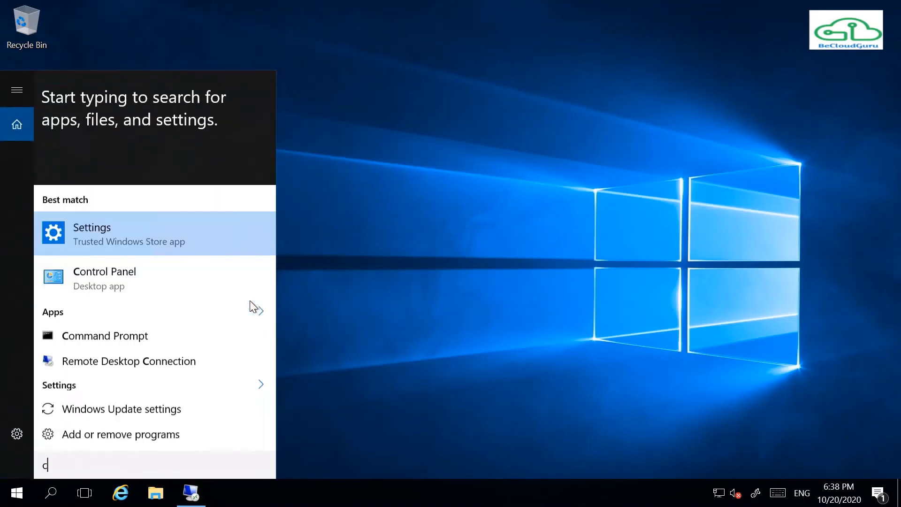
text(md)
key(Return)
Run hostname to identify the machine and trace the route to the private VM with tracert private-vm.
text(hostna)
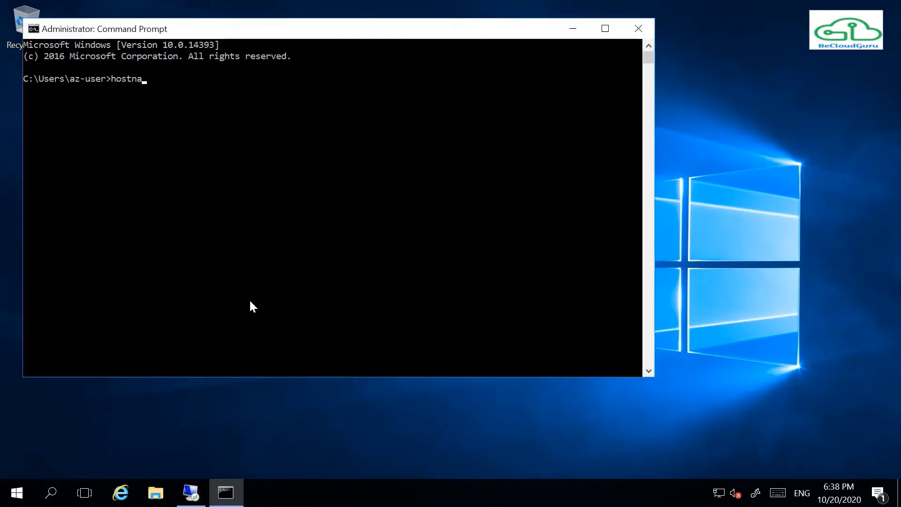
text(me)
key(Return)
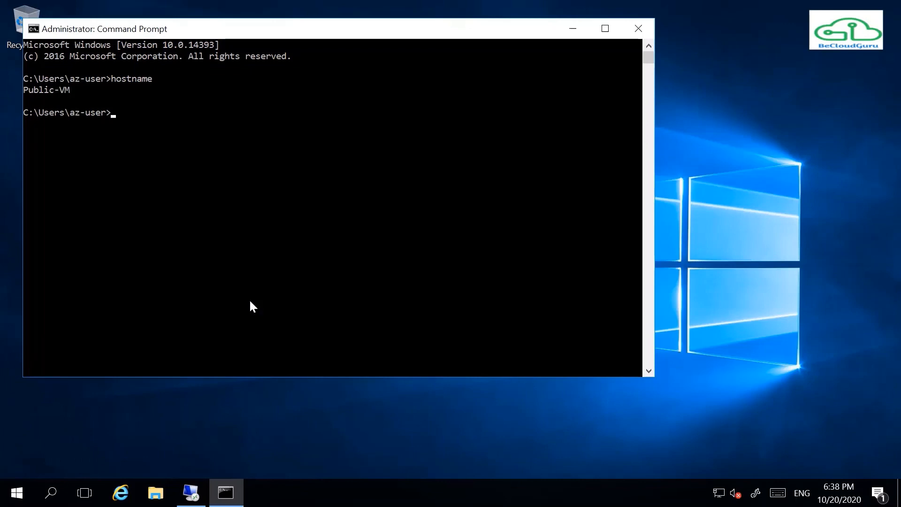
text(tracert private-vm)
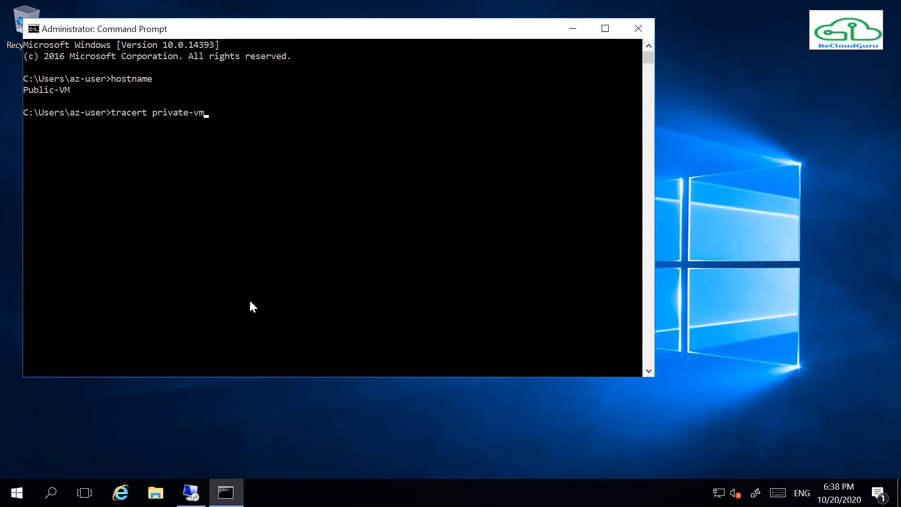
key(Return)
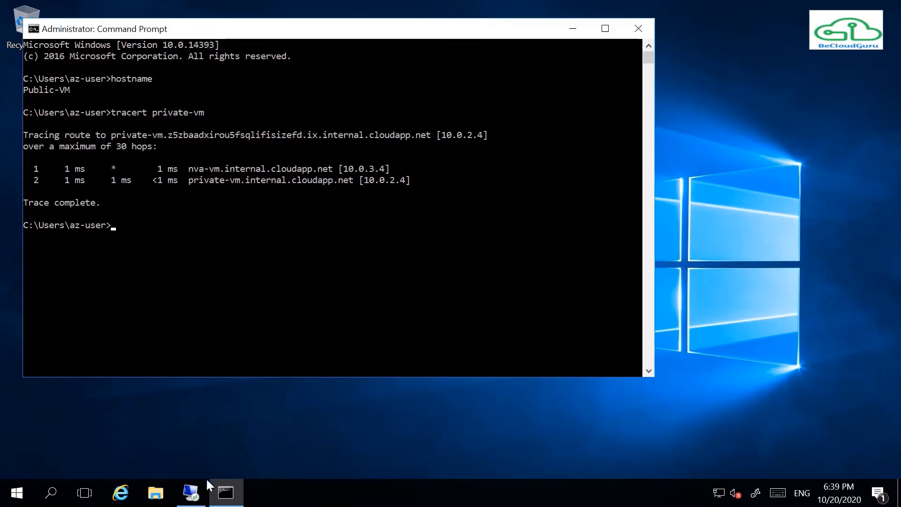
Switch to the nested remote session at 10.0.2.4, rerun tracert public-vm, and minimize the remote desktop to return to the Azure portal.
click(193, 493)
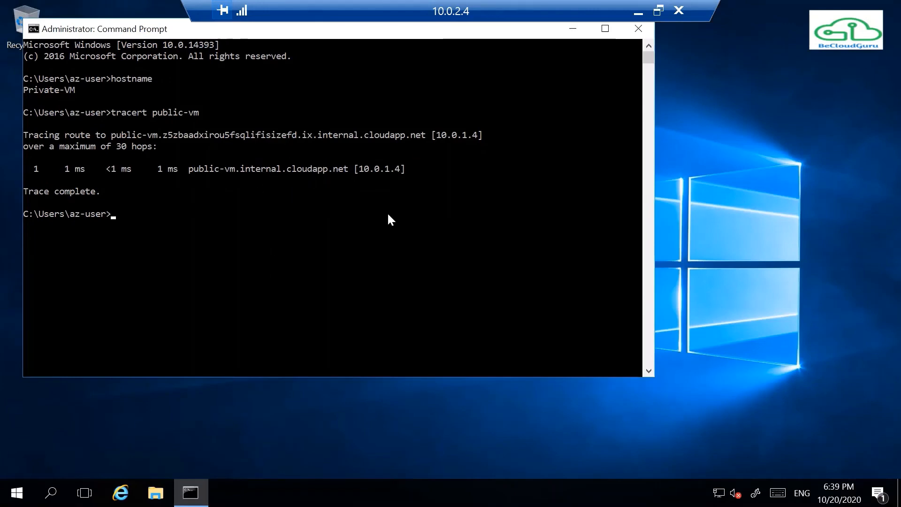
key(Up)
key(Return)
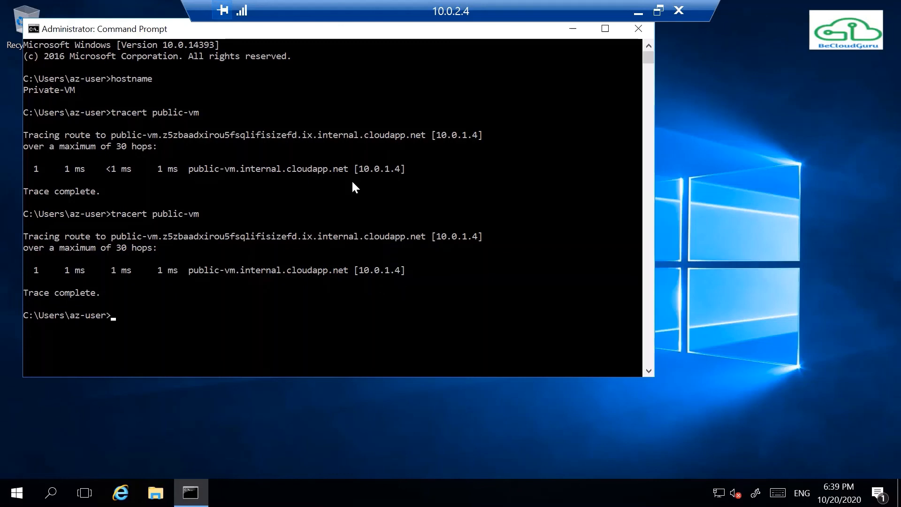
mouse_move(611, 1)
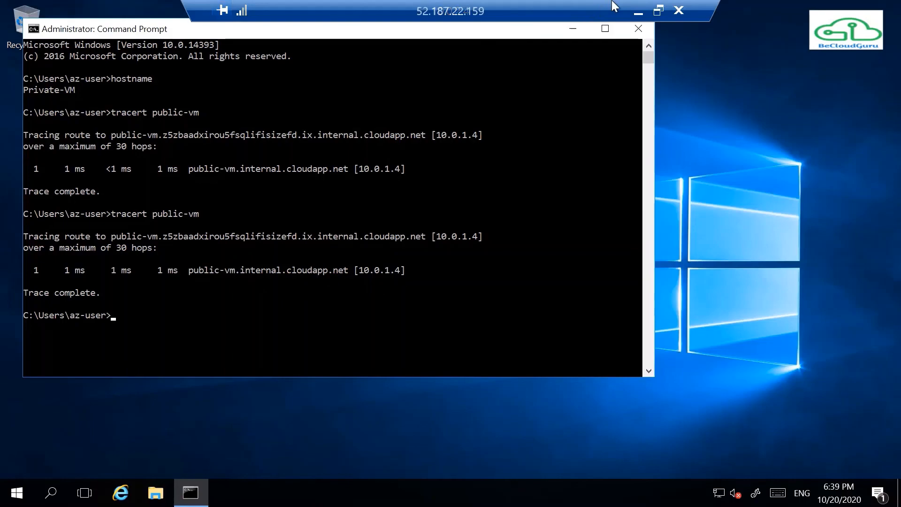
click(636, 13)
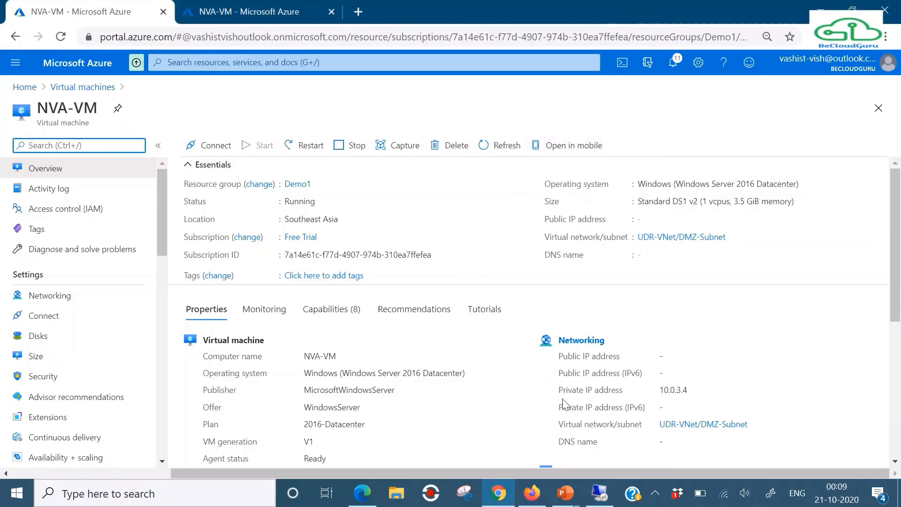
Switch to the PowerPoint slide show Azure UDR.pptx and advance to the diagram of public VM traffic forwarded through the NVA to the private VM.
key(alt+Tab)
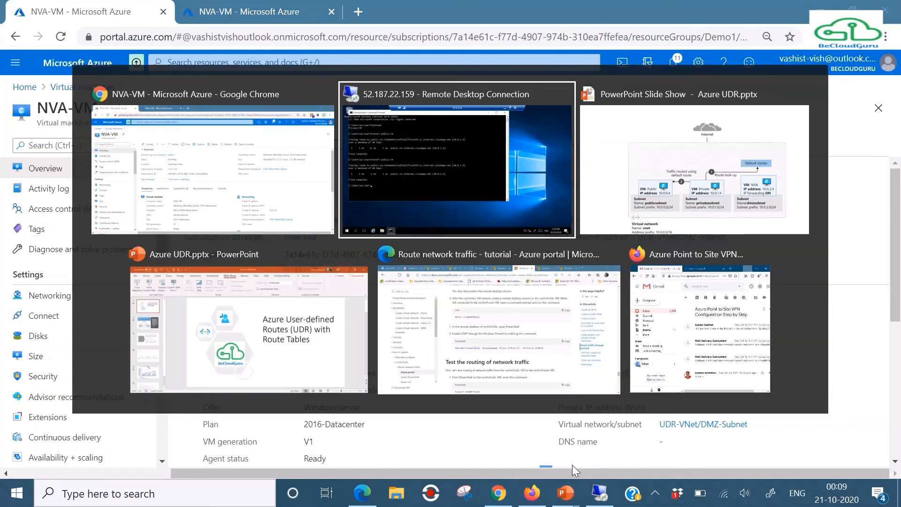
key(alt+Tab)
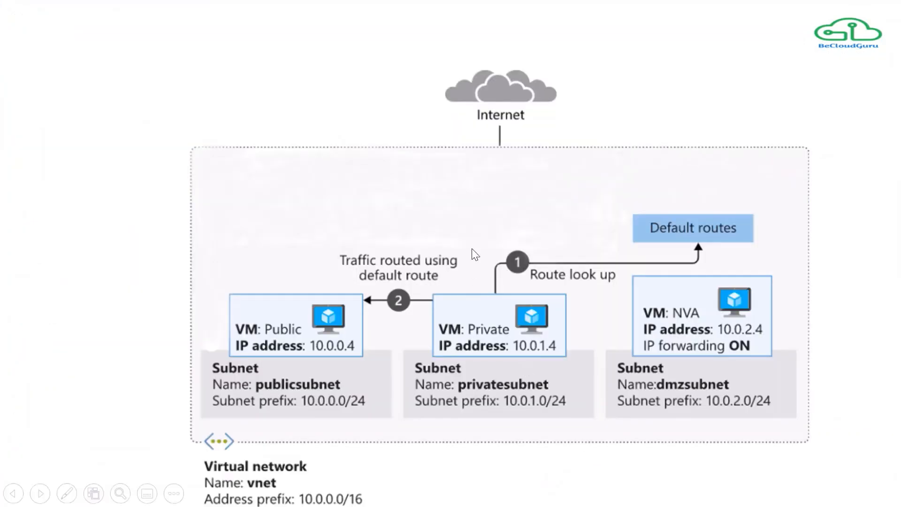
click(409, 215)
click(409, 216)
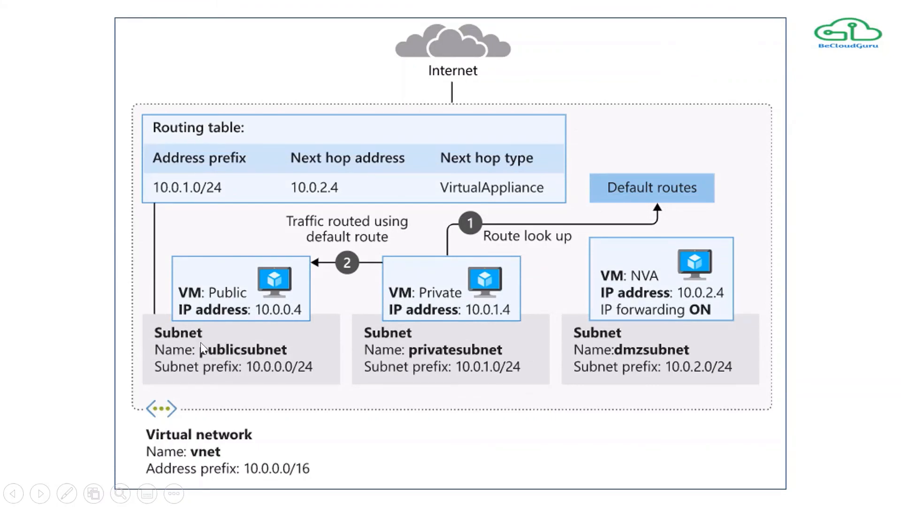
click(295, 336)
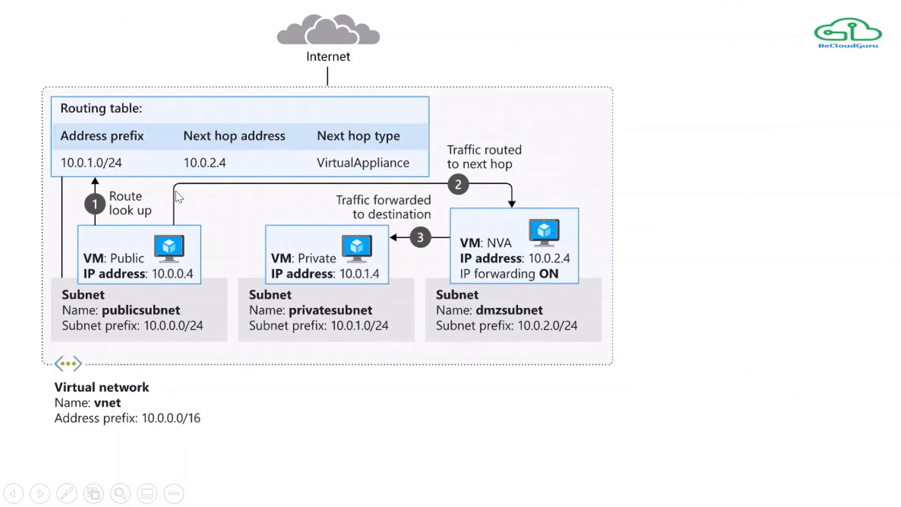